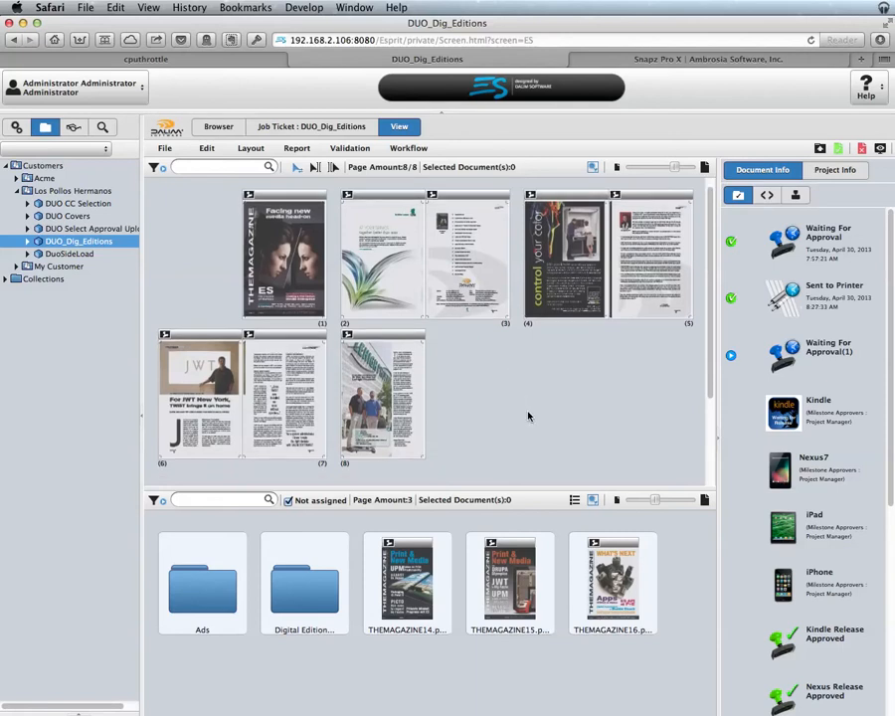
Step: Examine the document milestones of pages 1, 2 and 3 in the DUO_Dig_Editions layout
{"action": "left_click", "coordinate": [290, 279]}
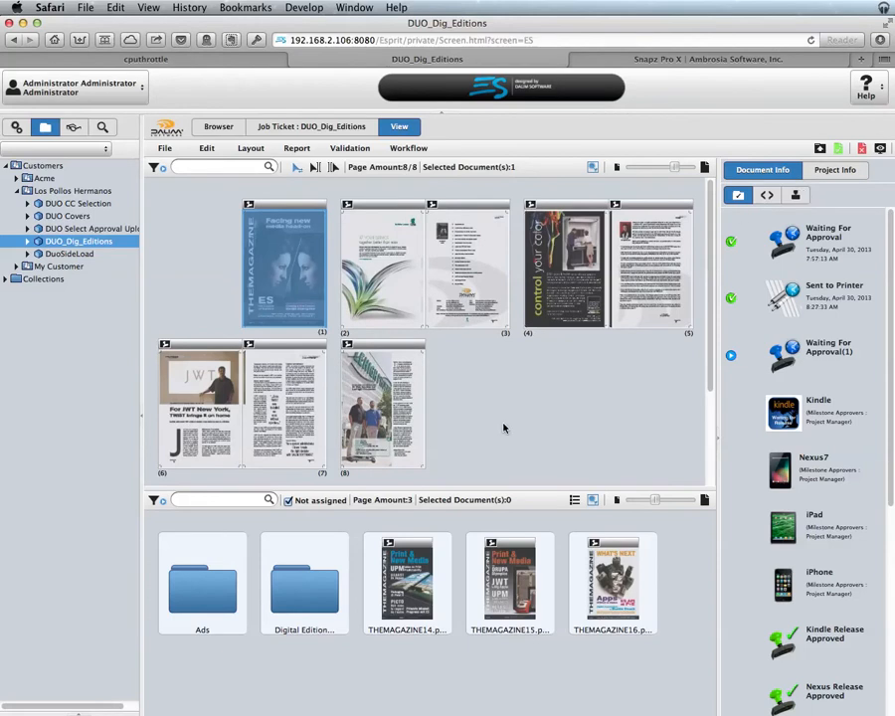
{"action": "mouse_move", "coordinate": [388, 426]}
{"action": "left_click", "coordinate": [392, 271]}
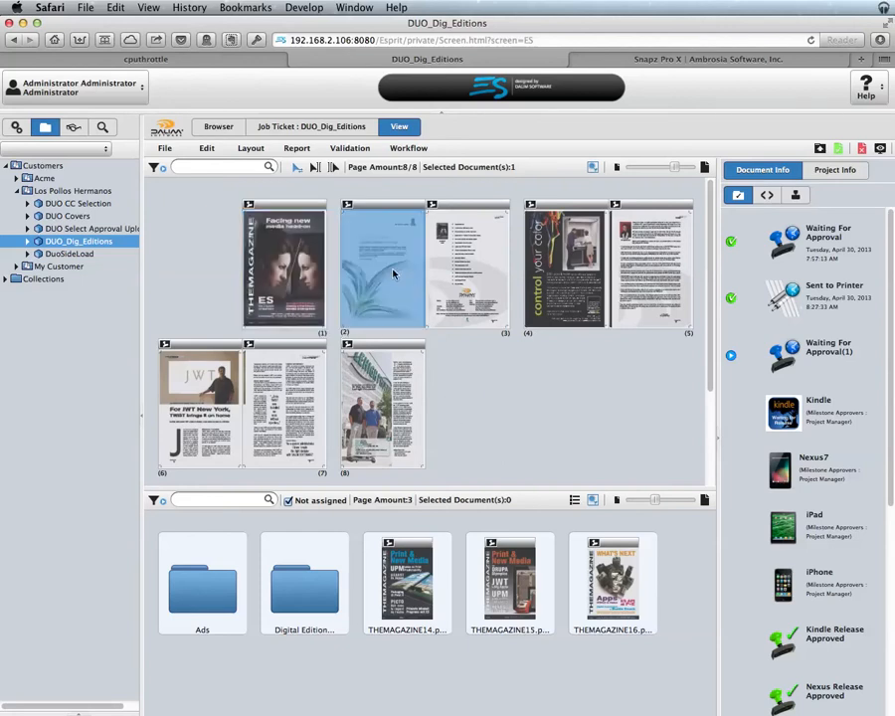
{"action": "left_click", "coordinate": [480, 283]}
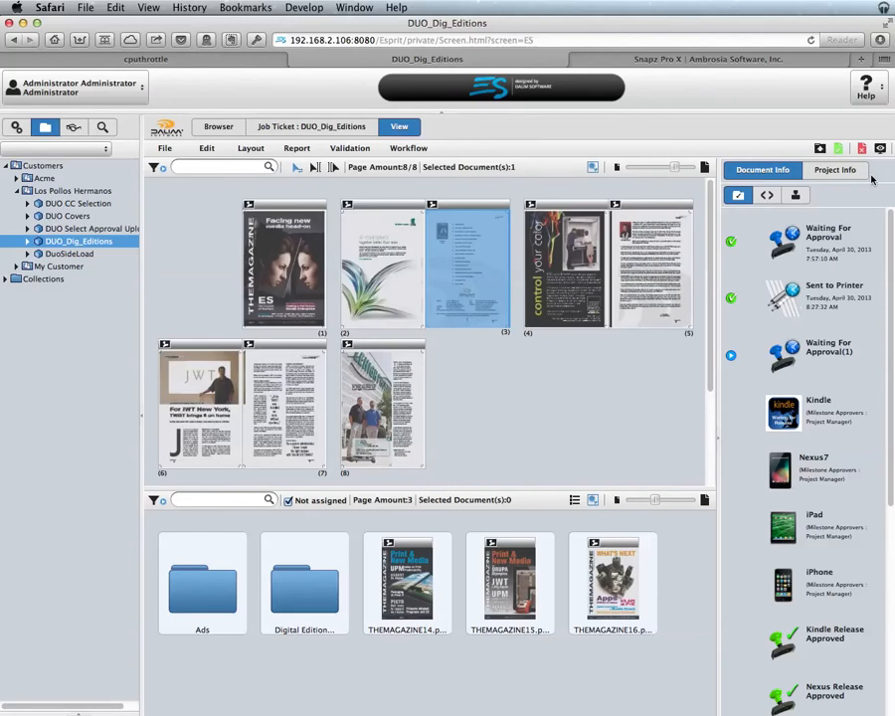
Step: Approve the project's Select Digital Editions milestone for iPad, iPhone and Kindle, with the edition returned to ES for verification
{"action": "left_click", "coordinate": [836, 172]}
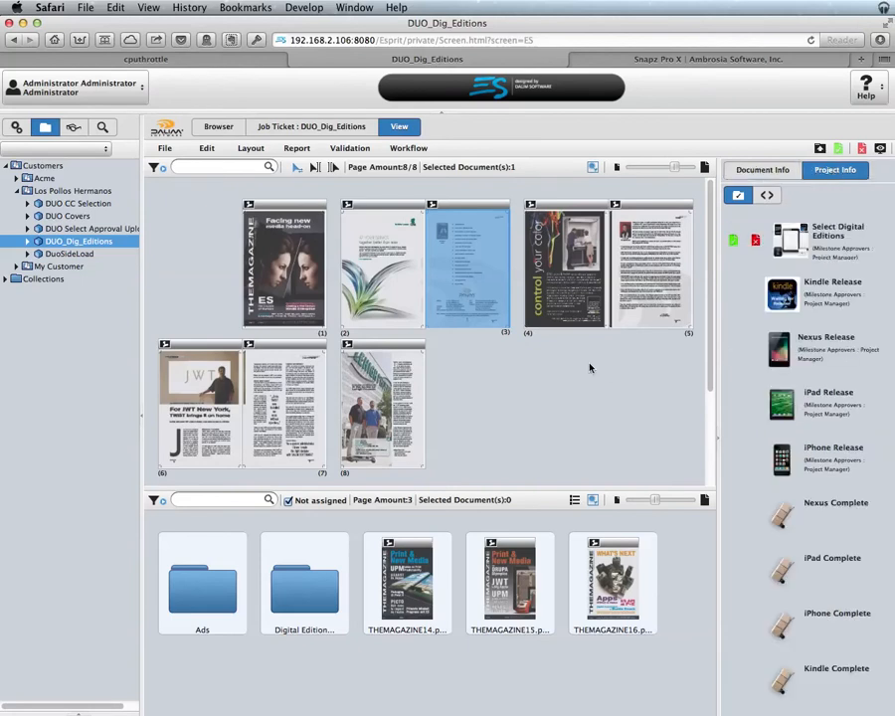
{"action": "left_click", "coordinate": [733, 241]}
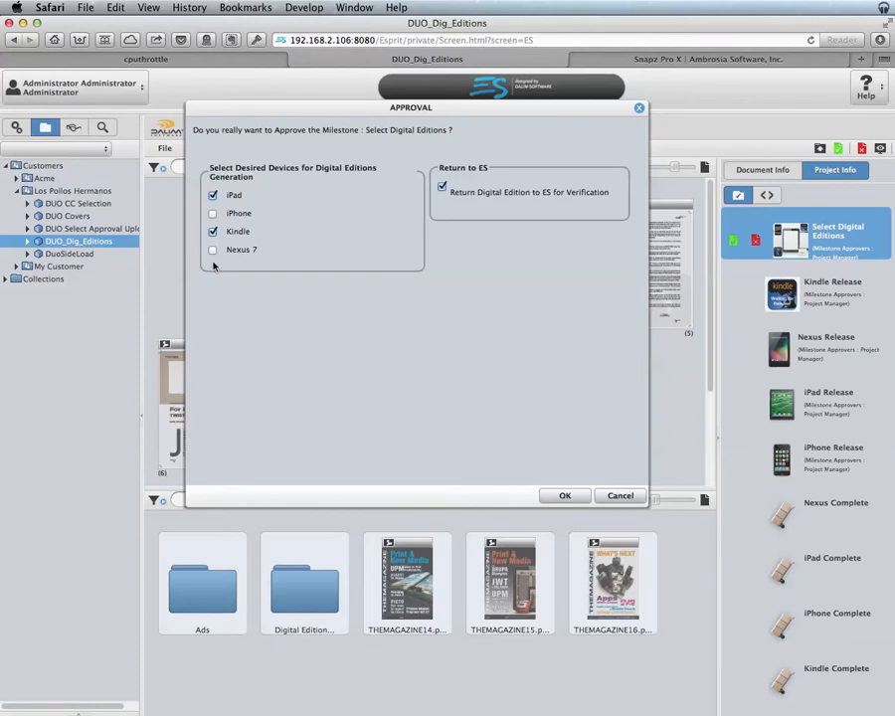
{"action": "left_click", "coordinate": [213, 213]}
{"action": "left_click", "coordinate": [566, 495]}
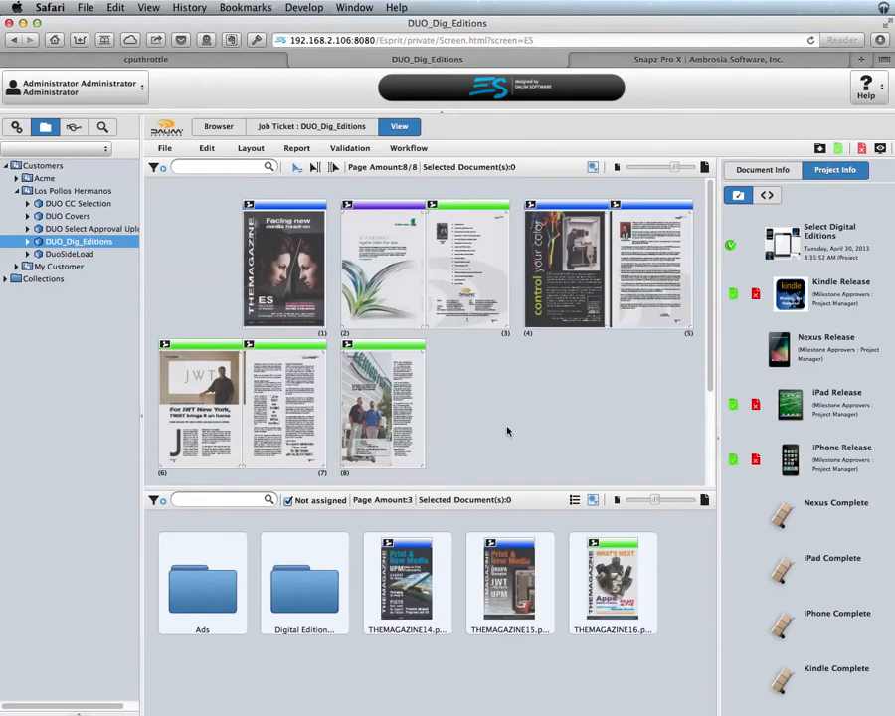
Step: Check the document status of individual pages in the project layout, including page 1
{"action": "left_click", "coordinate": [295, 309]}
{"action": "left_click", "coordinate": [363, 289]}
{"action": "left_click", "coordinate": [378, 396]}
{"action": "left_click", "coordinate": [289, 403]}
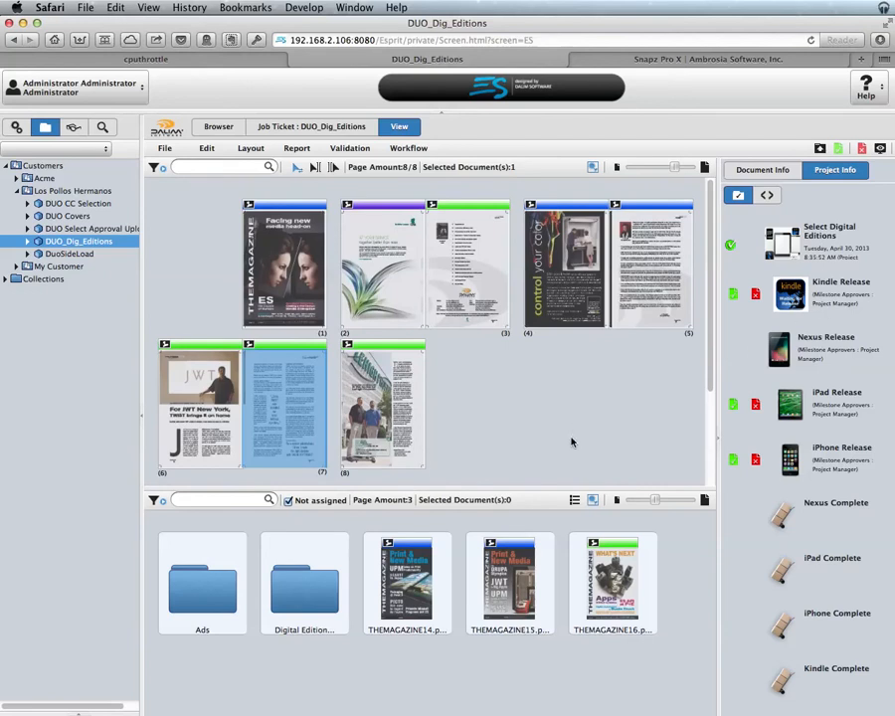
{"action": "left_click", "coordinate": [512, 425]}
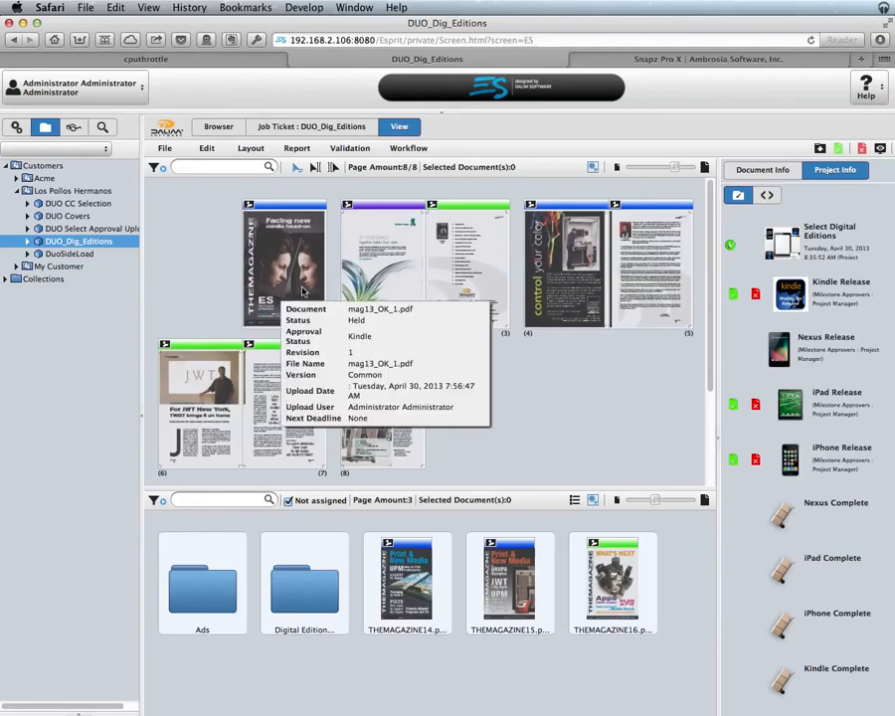
{"action": "mouse_move", "coordinate": [389, 460]}
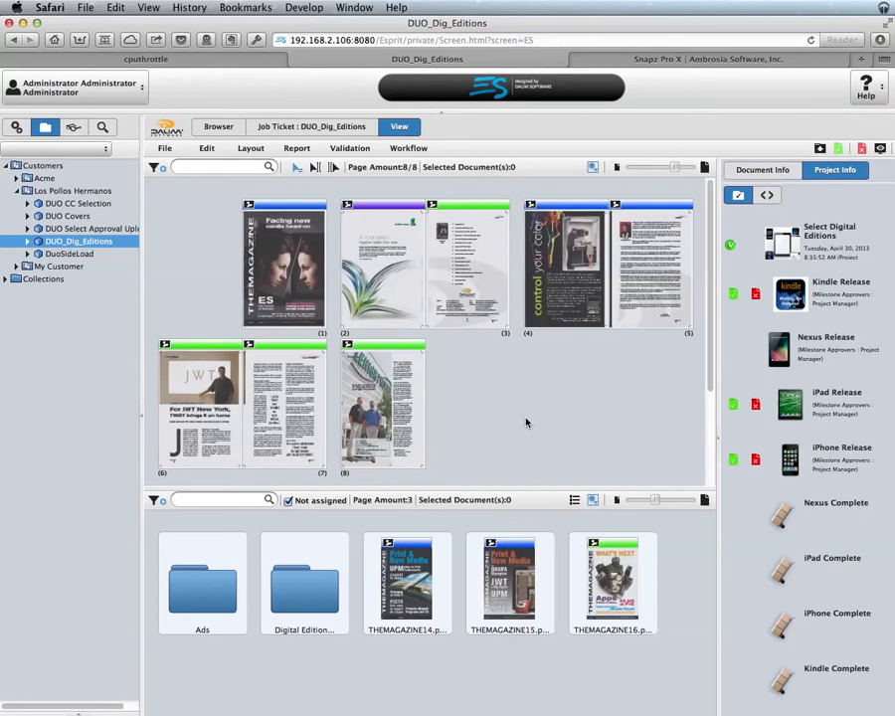
Step: Approve the Kindle Release milestone and view the processing jobs in System Activity
{"action": "left_click", "coordinate": [733, 295]}
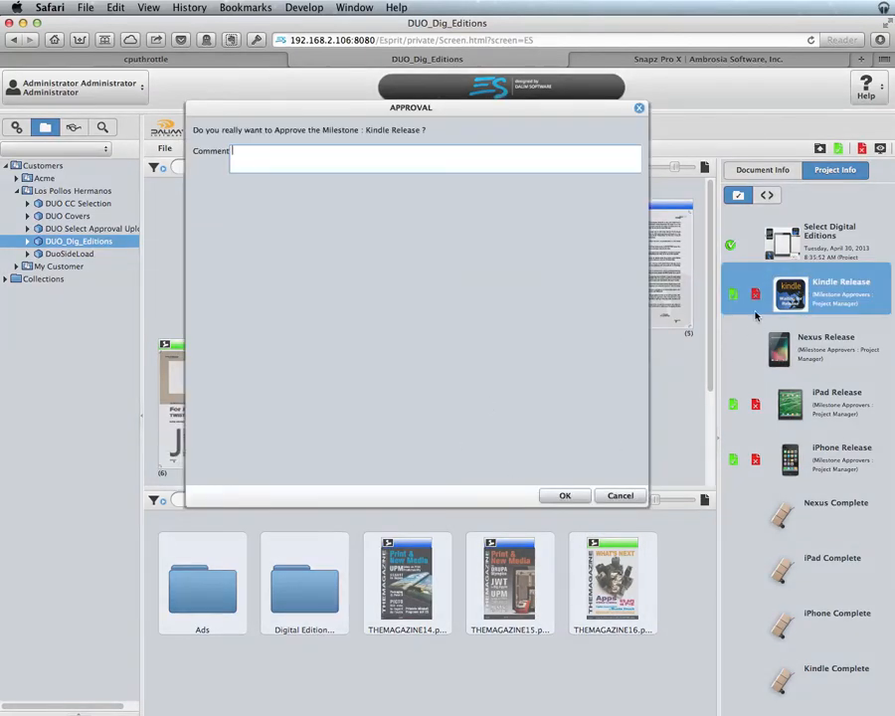
{"action": "left_click", "coordinate": [575, 496]}
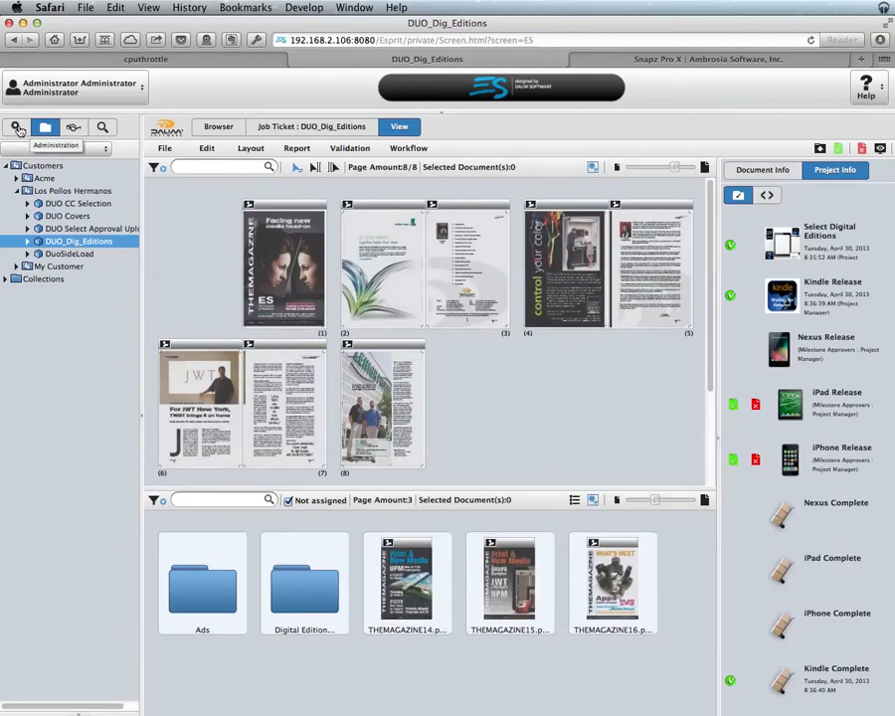
{"action": "left_click", "coordinate": [17, 127]}
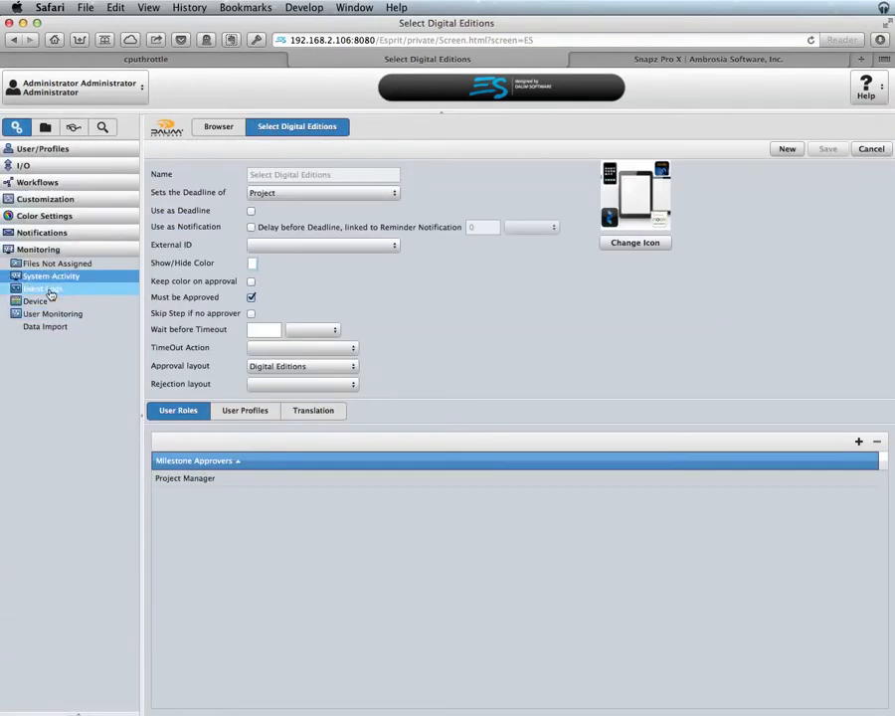
{"action": "left_click", "coordinate": [50, 278]}
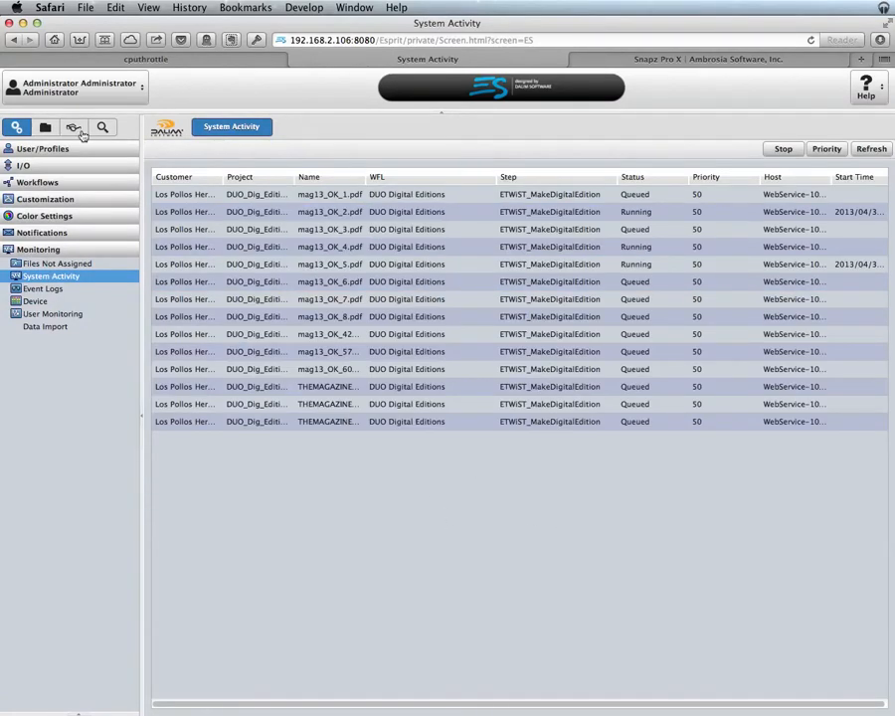
Step: Return to the project and replace page 4 with mag13_OK_42.pdf from the Ads folder
{"action": "left_click", "coordinate": [45, 128]}
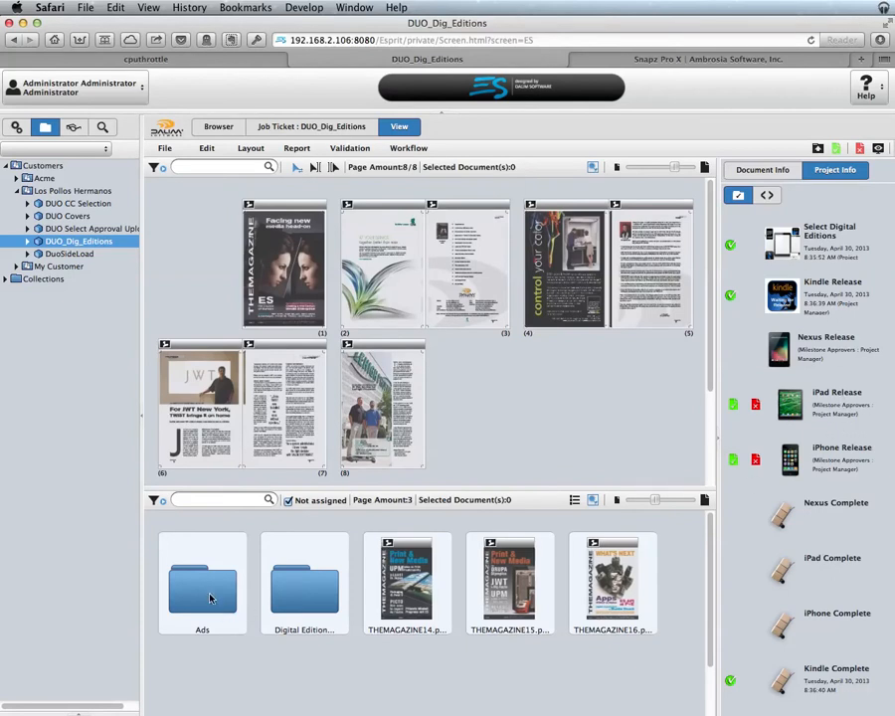
{"action": "scroll", "coordinate": [213, 615], "scroll_direction": "up", "scroll_amount": 3}
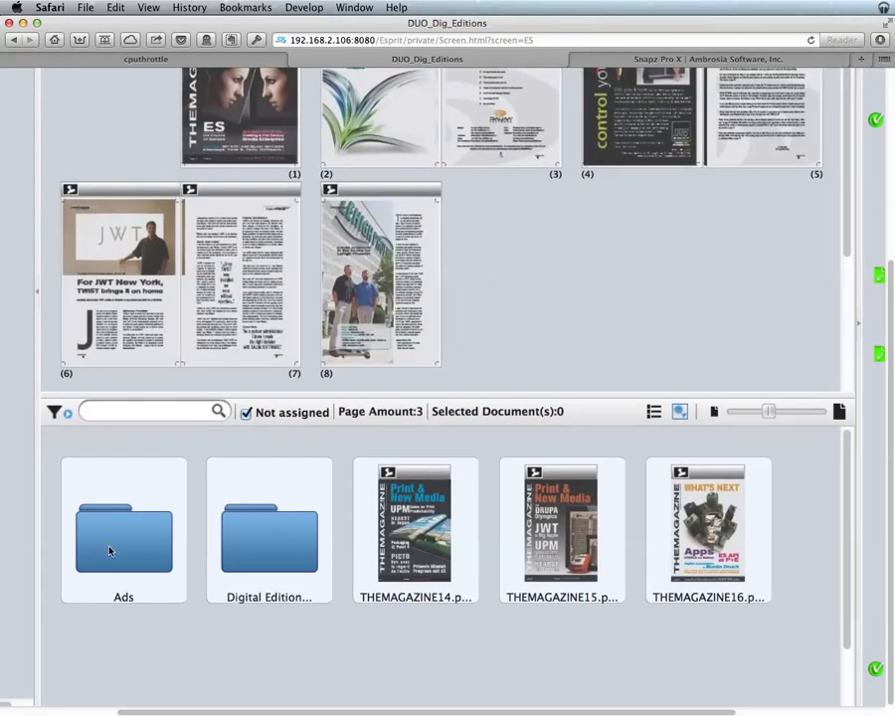
{"action": "mouse_move", "coordinate": [113, 541]}
{"action": "scroll", "coordinate": [114, 542], "scroll_direction": "up", "scroll_amount": 3}
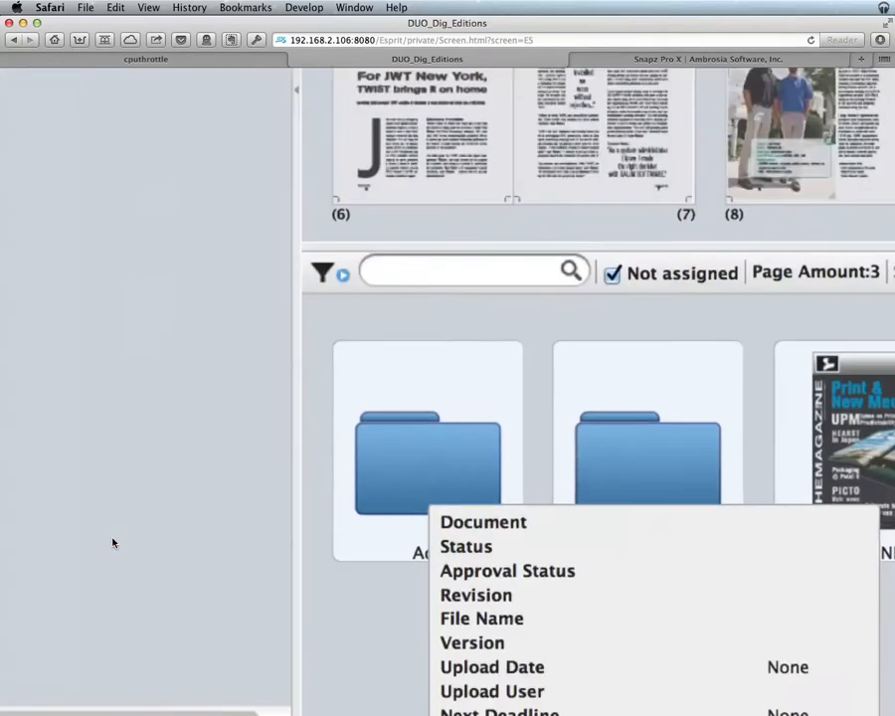
{"action": "scroll", "coordinate": [346, 565], "scroll_direction": "down", "scroll_amount": 3}
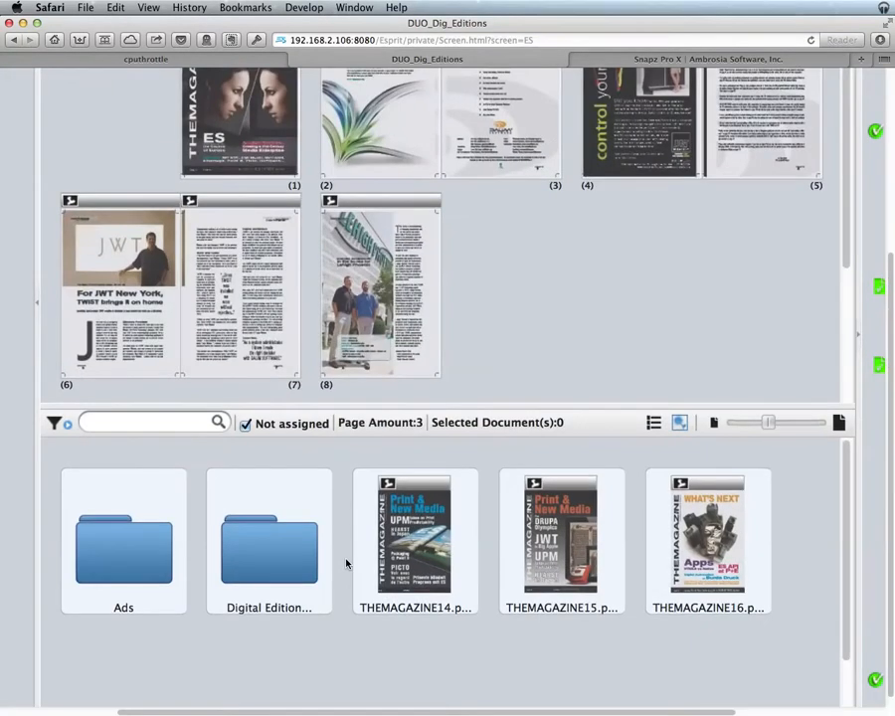
{"action": "scroll", "coordinate": [348, 561], "scroll_direction": "down", "scroll_amount": 3}
{"action": "double_click", "coordinate": [231, 610]}
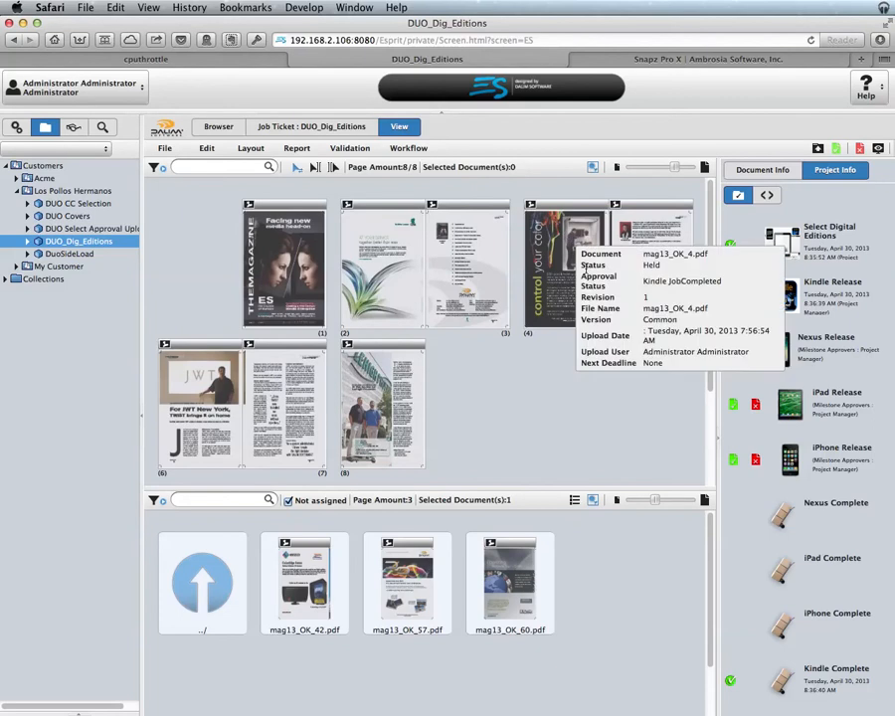
{"action": "mouse_move", "coordinate": [295, 603]}
{"action": "left_click_drag", "start_coordinate": [296, 603], "coordinate": [602, 298]}
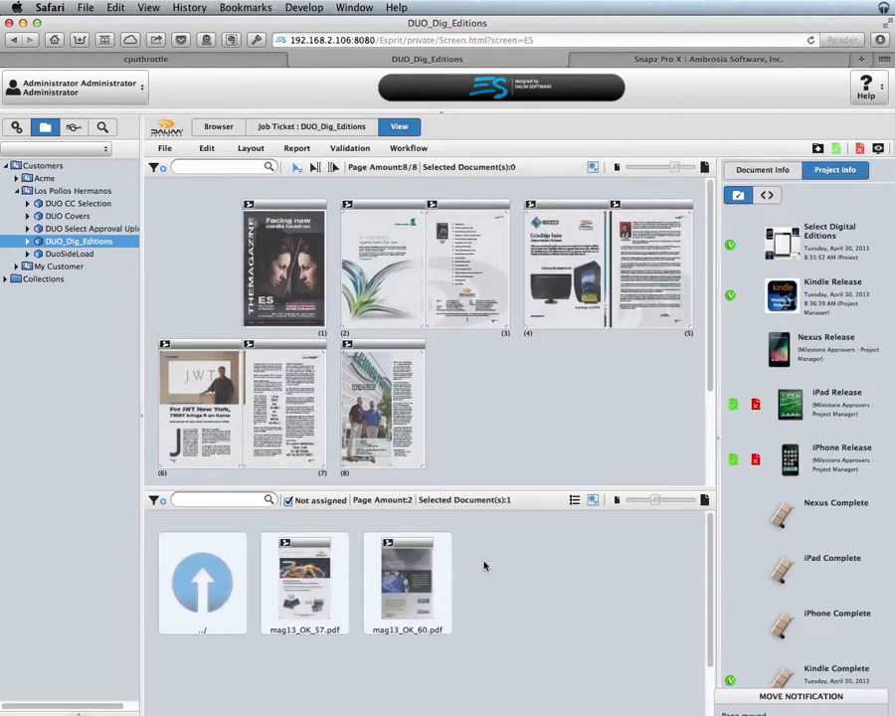
Step: Replace the page 1 cover with THEMAGAZINE16 from the unassigned files and approve the iPad Release milestone
{"action": "double_click", "coordinate": [210, 582]}
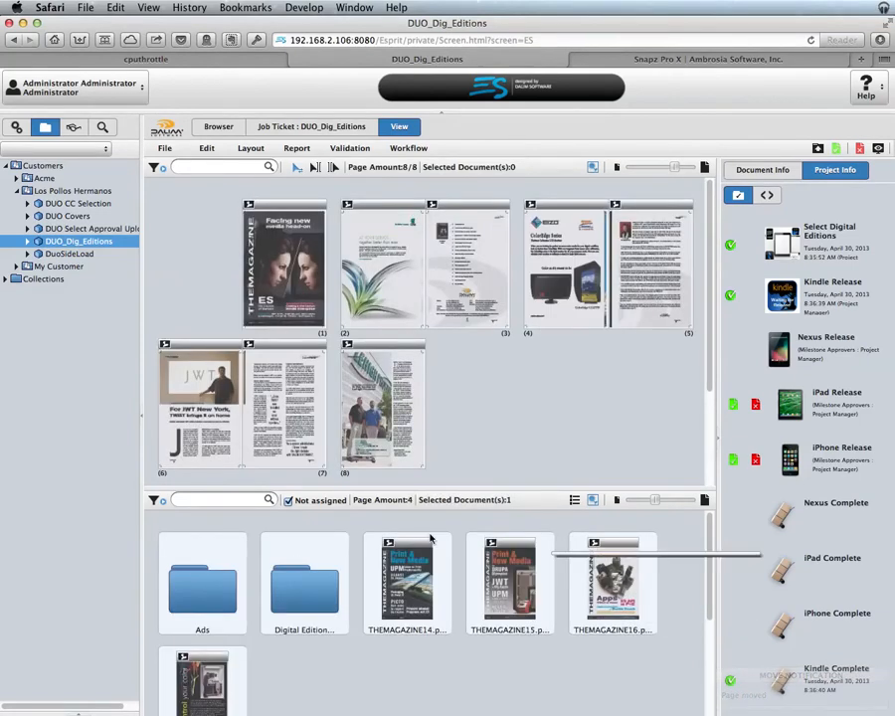
{"action": "left_click_drag", "start_coordinate": [625, 577], "coordinate": [298, 293]}
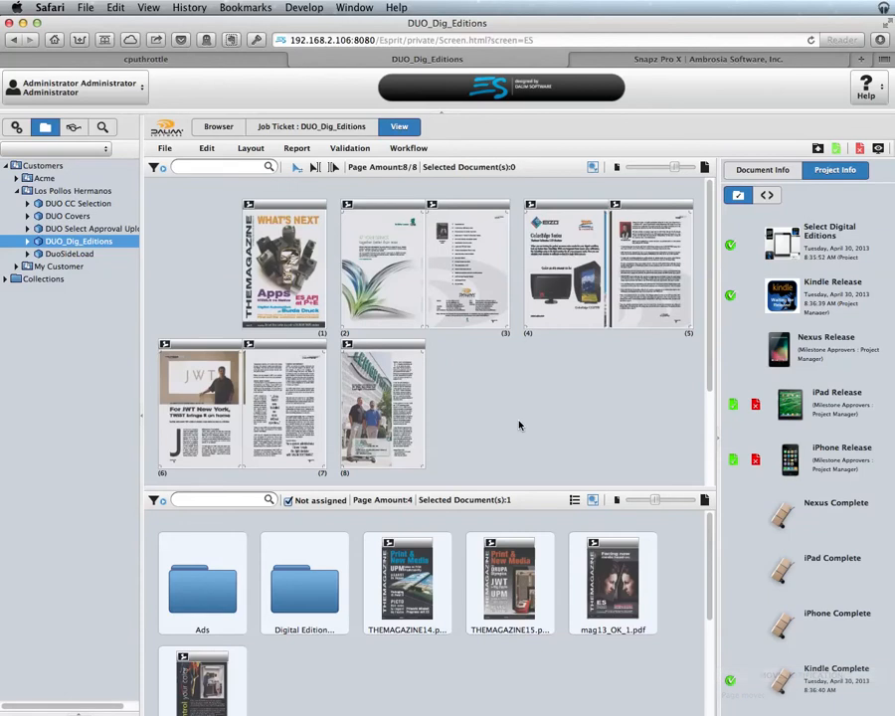
{"action": "left_click", "coordinate": [733, 408]}
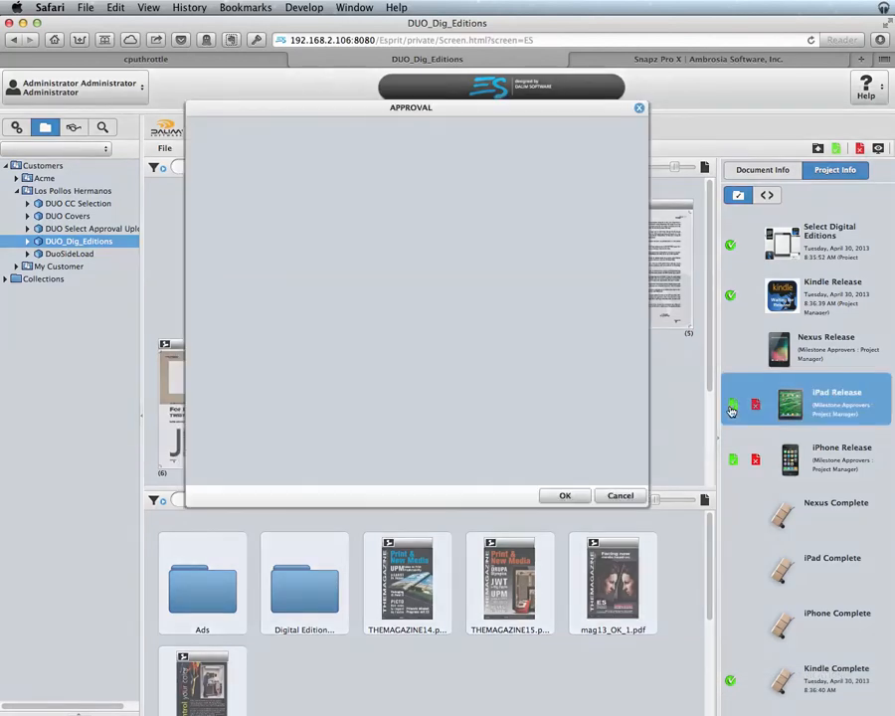
{"action": "left_click", "coordinate": [564, 497]}
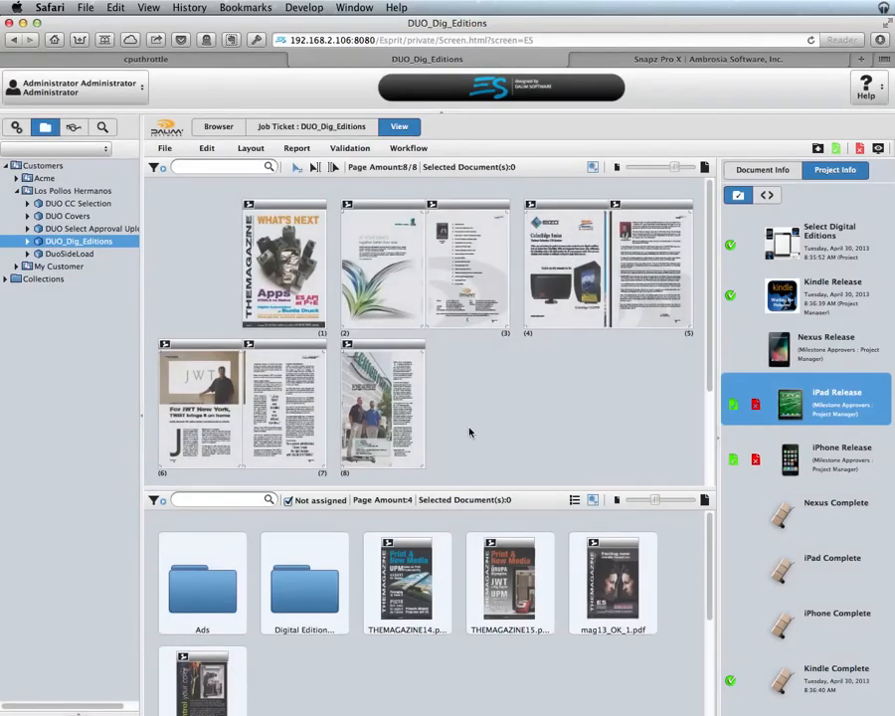
Step: Inspect the generated PDF in the Kindle subfolder of the digital editions folder, and return to the unassigned files' top level
{"action": "double_click", "coordinate": [304, 600]}
{"action": "mouse_move", "coordinate": [304, 592]}
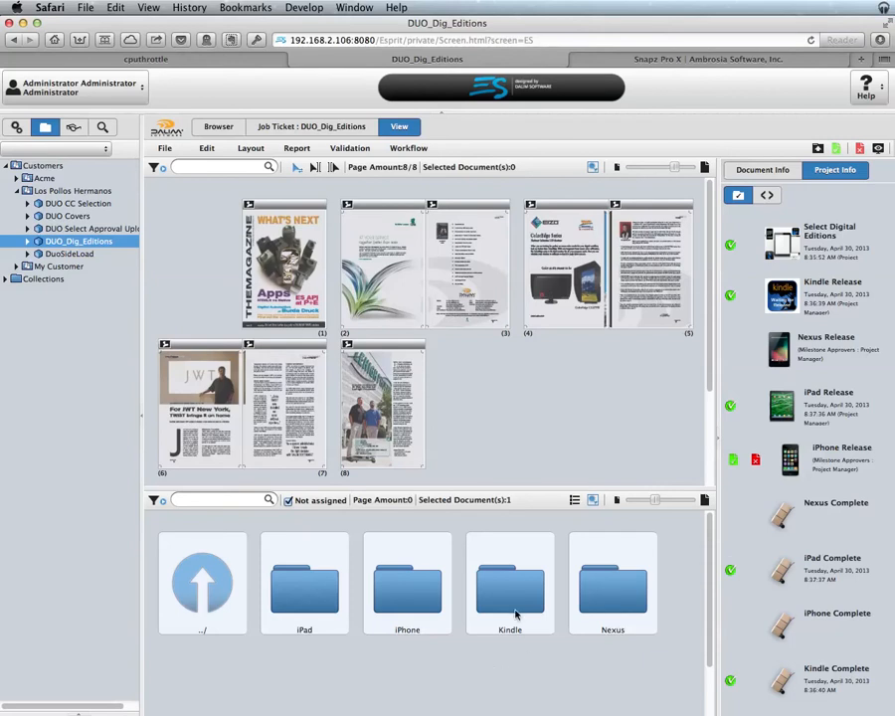
{"action": "double_click", "coordinate": [513, 595]}
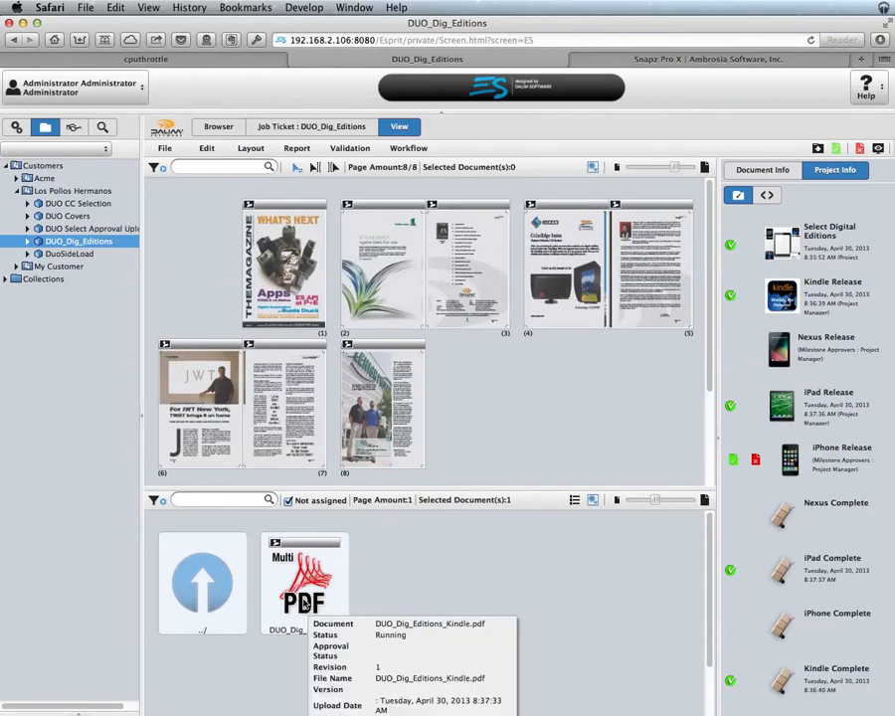
{"action": "double_click", "coordinate": [189, 587]}
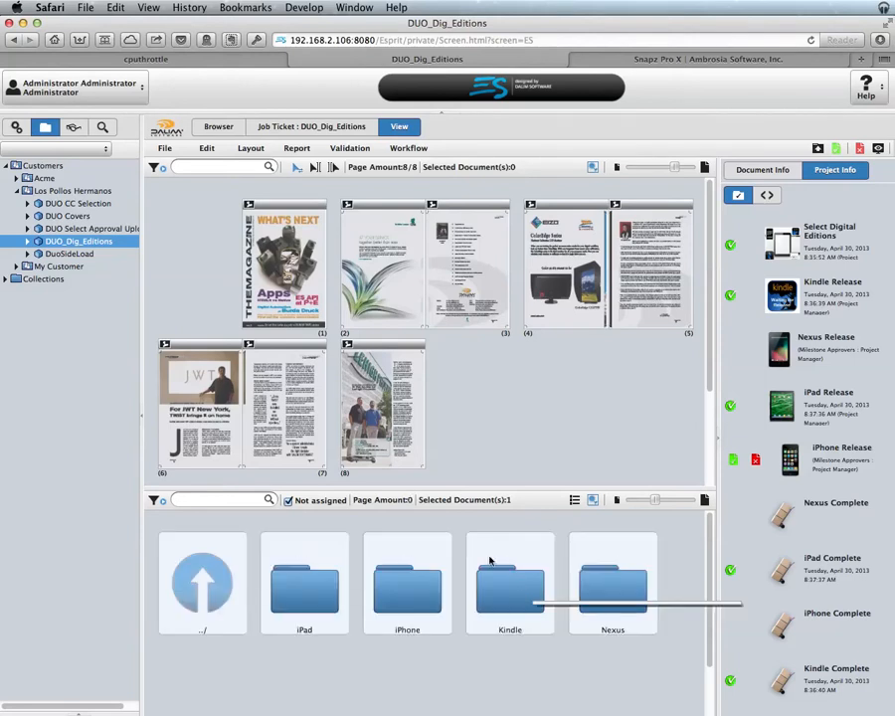
{"action": "double_click", "coordinate": [217, 582]}
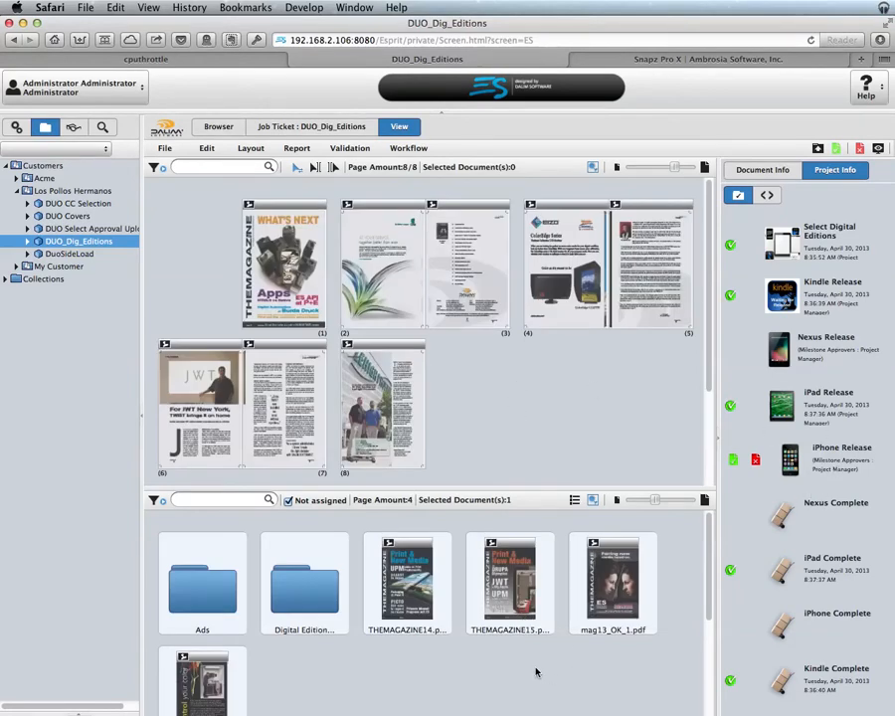
Step: Replace the page 1 cover with THEMAGAZINE14 and page 4 with mag13_OK_57.pdf from the Ads folder
{"action": "left_click_drag", "start_coordinate": [406, 597], "coordinate": [295, 256]}
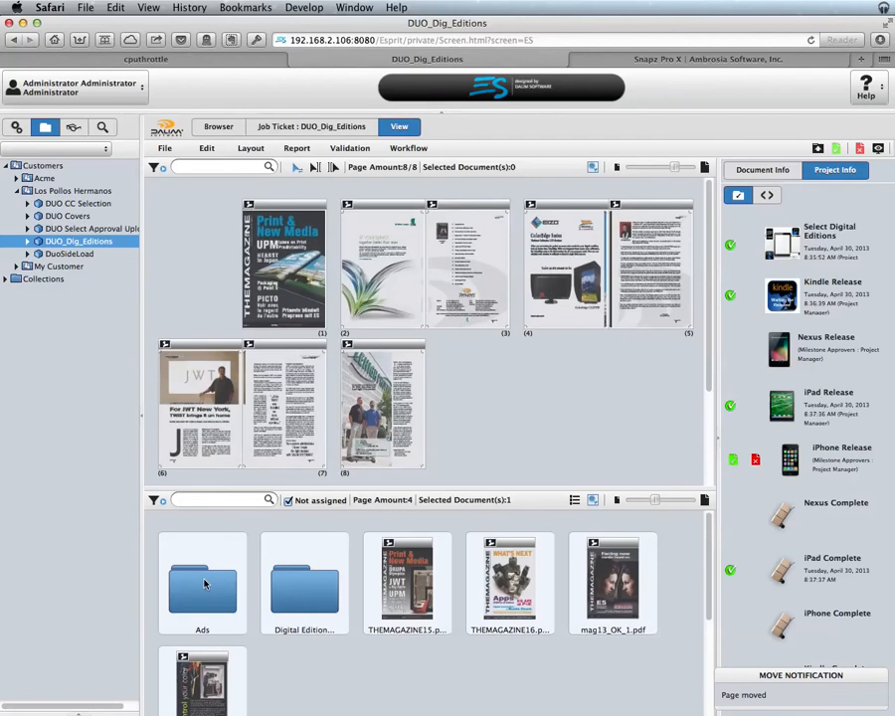
{"action": "double_click", "coordinate": [315, 574]}
{"action": "left_click_drag", "start_coordinate": [304, 582], "coordinate": [567, 269]}
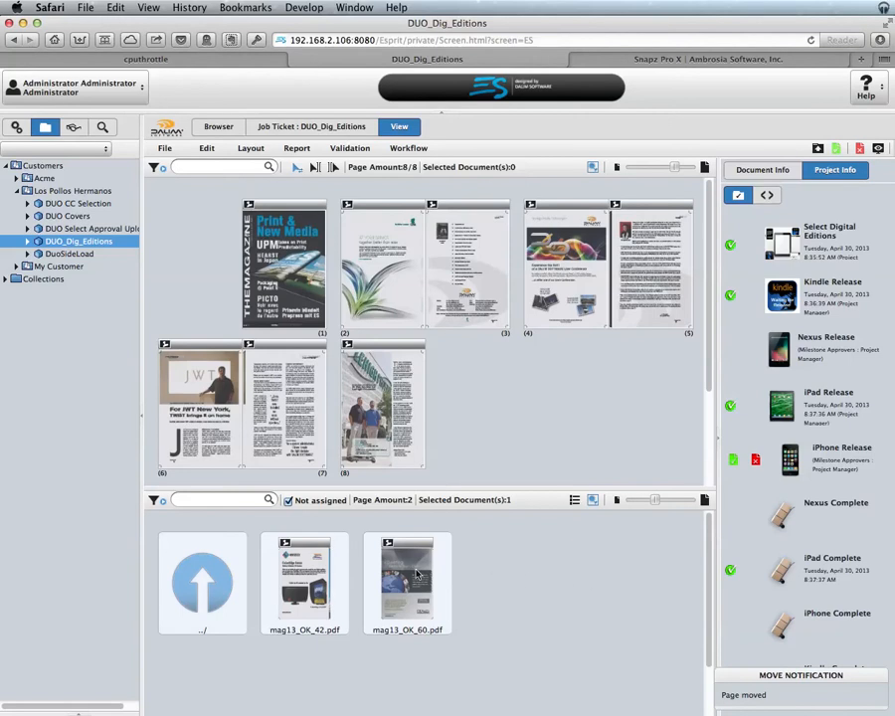
Step: Swap the positions of pages 6 and 8 in the layout
{"action": "mouse_move", "coordinate": [270, 442]}
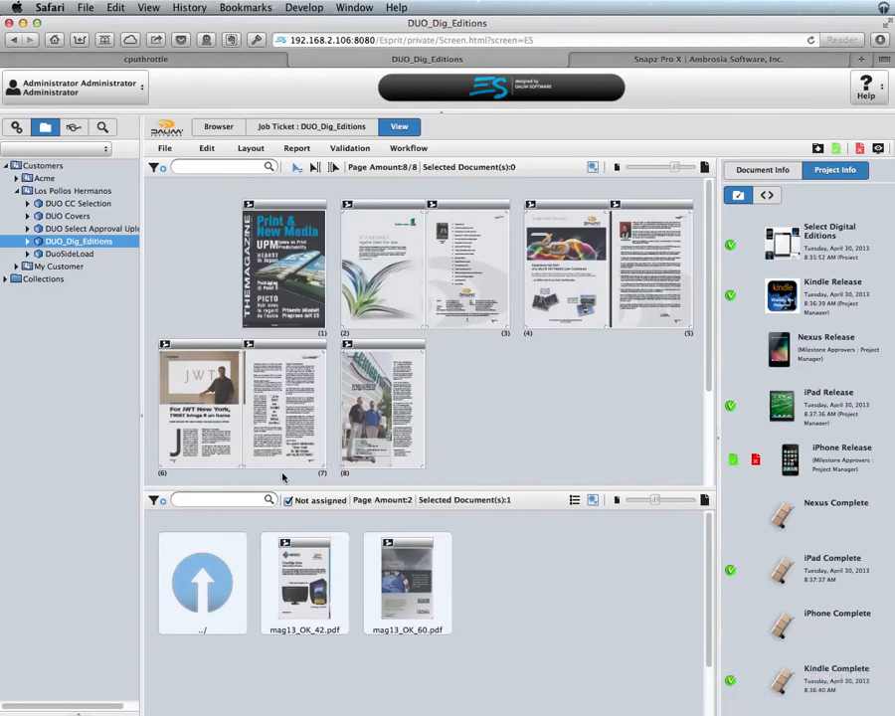
{"action": "left_click_drag", "start_coordinate": [199, 413], "coordinate": [424, 428]}
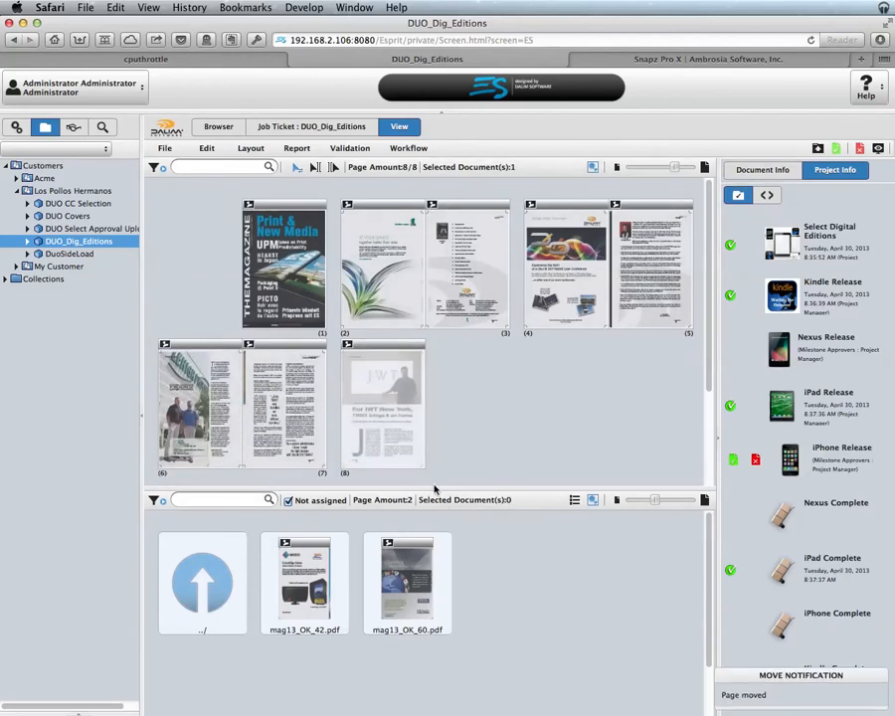
{"action": "mouse_move", "coordinate": [640, 293]}
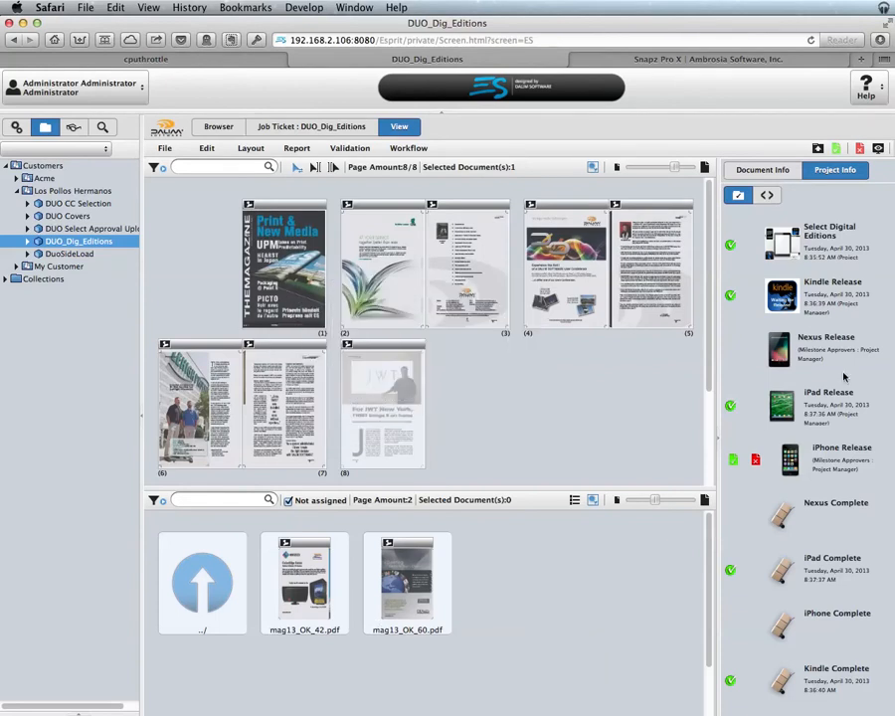
Step: Leave the Ads folder and approve the iPhone Release milestone
{"action": "double_click", "coordinate": [202, 585]}
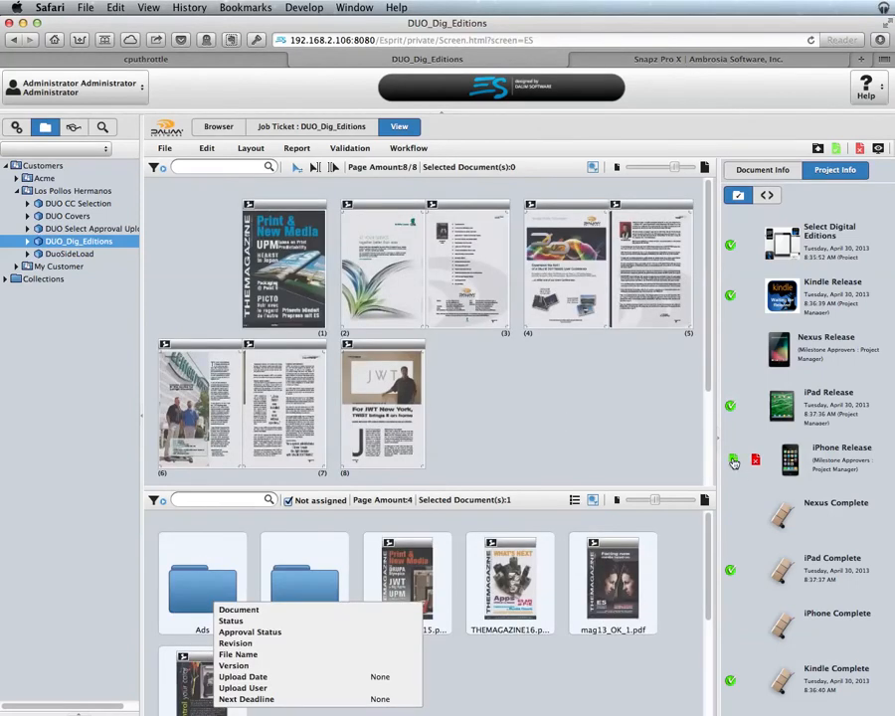
{"action": "left_click", "coordinate": [734, 460]}
{"action": "left_click", "coordinate": [565, 497]}
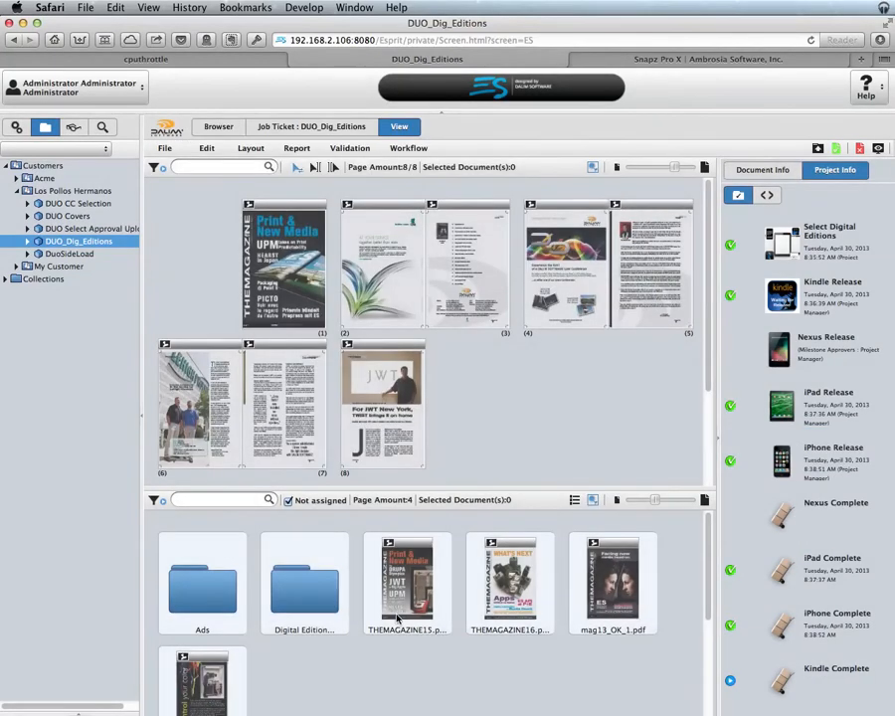
Step: Check the generated PDFs in the iPad and Kindle subfolders of the Digital Editions folder, and return to the subfolder overview
{"action": "double_click", "coordinate": [281, 608]}
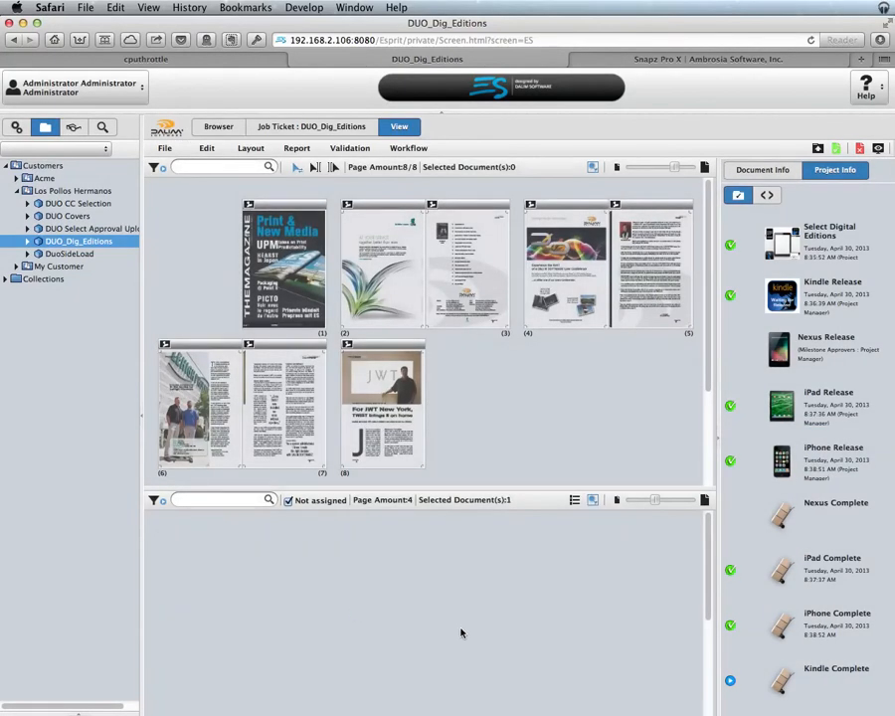
{"action": "double_click", "coordinate": [322, 611]}
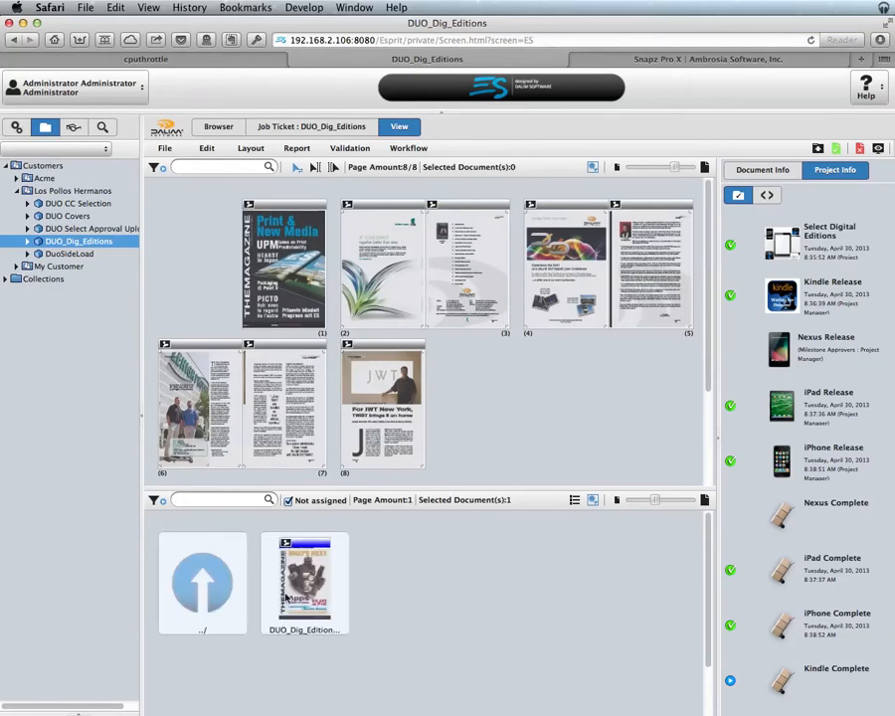
{"action": "double_click", "coordinate": [198, 589]}
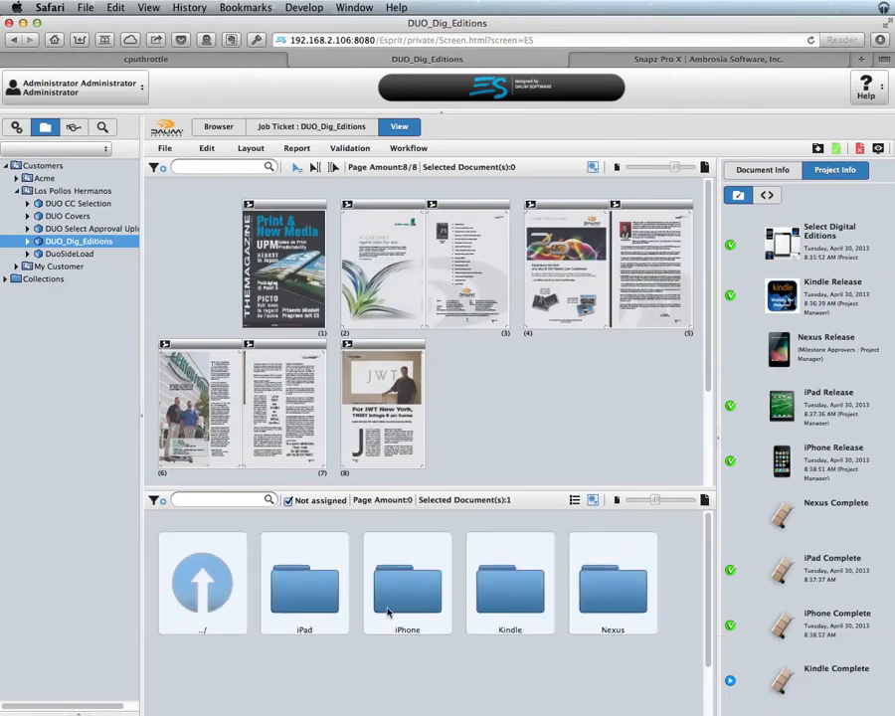
{"action": "double_click", "coordinate": [533, 603]}
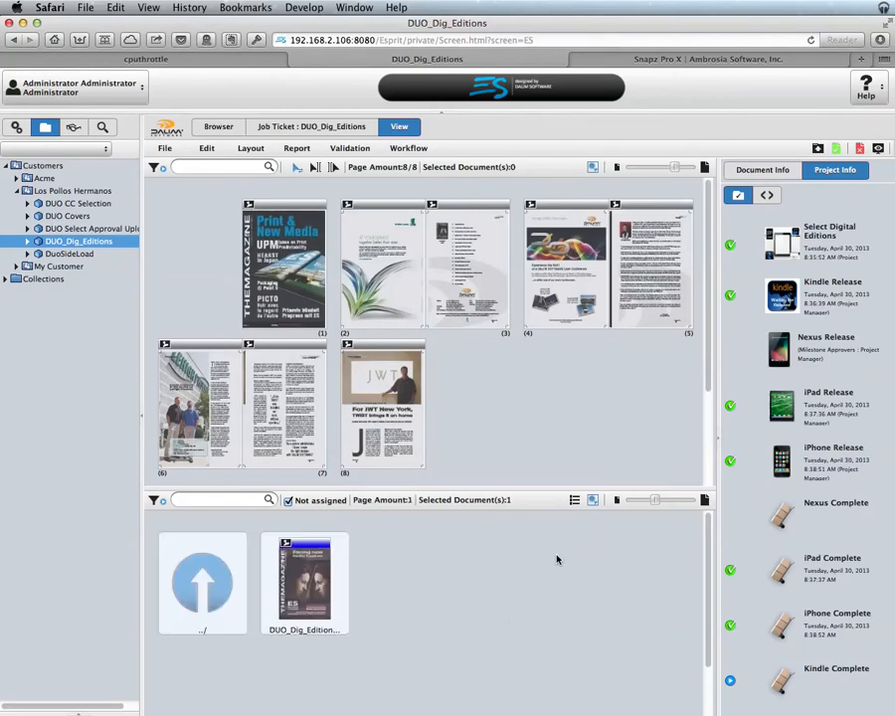
{"action": "double_click", "coordinate": [204, 583]}
Step: Open DUO_Dig_Editions_iPad.pdf from the iPad folder and inspect its cover and the ad on page 4
{"action": "double_click", "coordinate": [286, 558]}
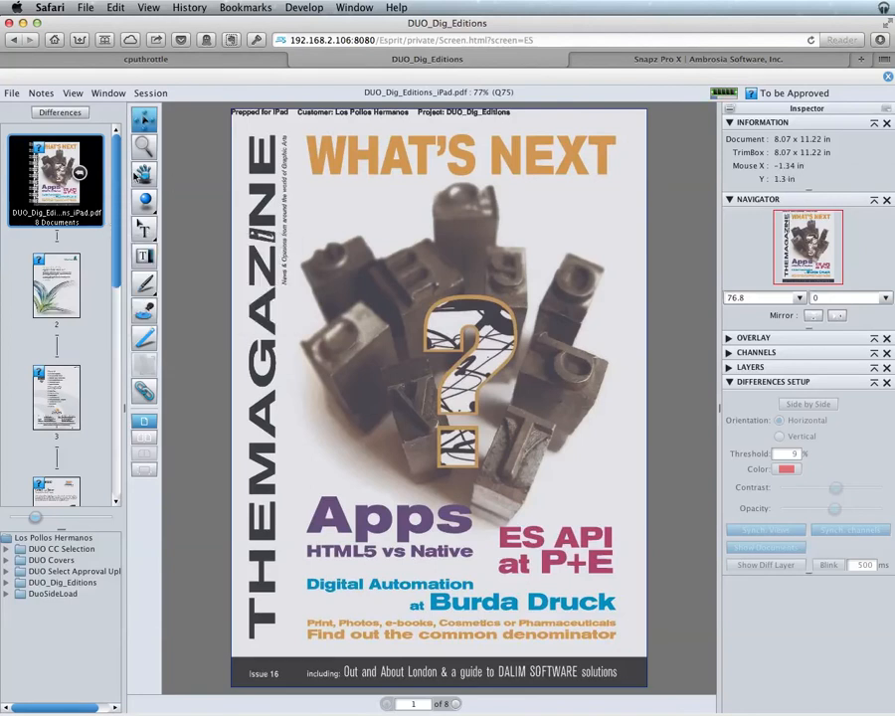
{"action": "scroll", "coordinate": [116, 227], "scroll_direction": "down", "scroll_amount": 4}
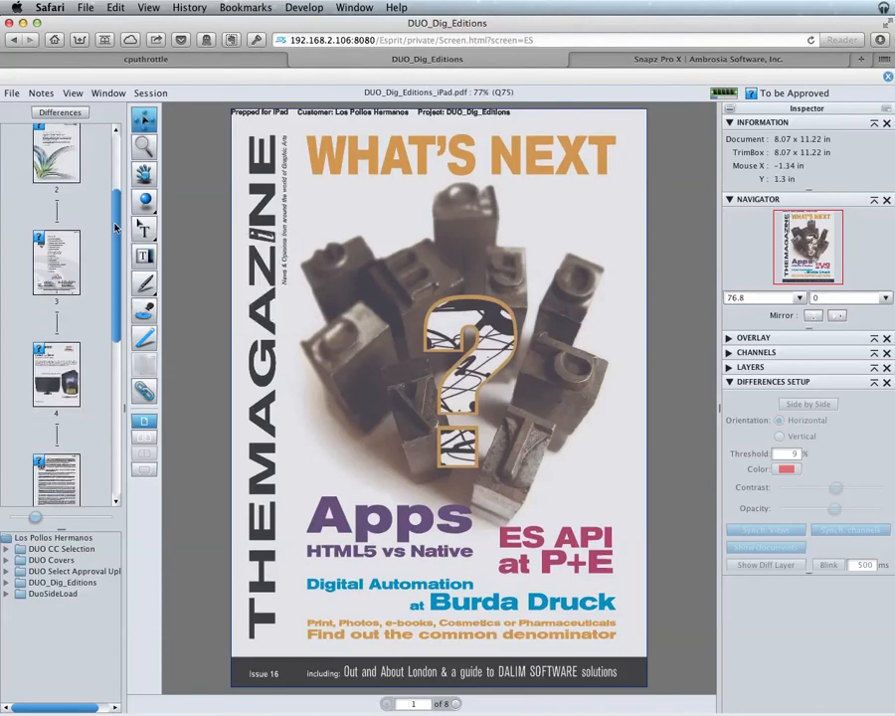
{"action": "left_click", "coordinate": [56, 374]}
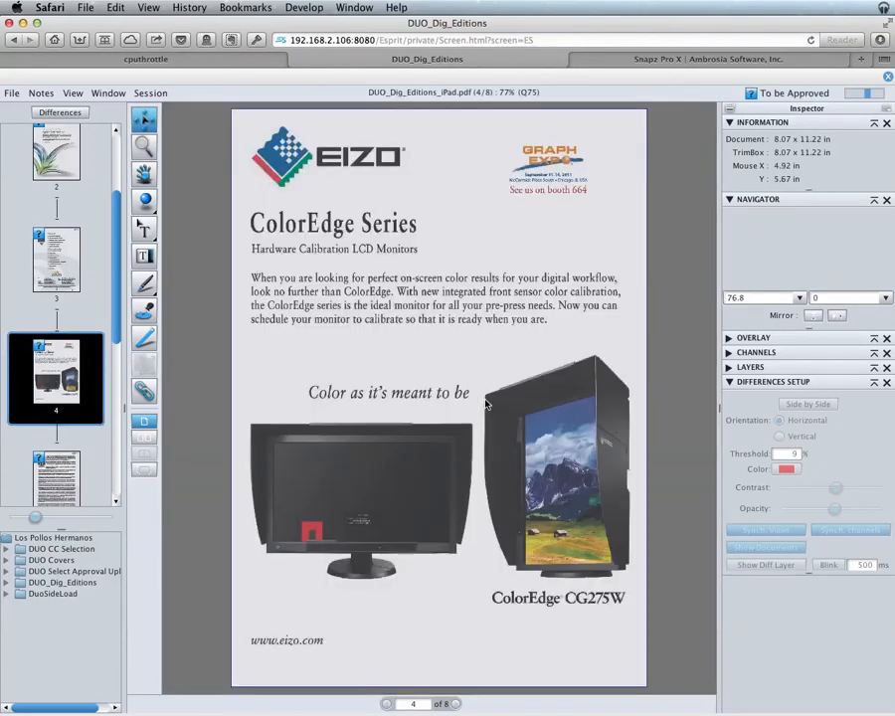
{"action": "scroll", "coordinate": [118, 232], "scroll_direction": "up", "scroll_amount": 3}
{"action": "scroll", "coordinate": [123, 232], "scroll_direction": "up", "scroll_amount": 2}
{"action": "left_click", "coordinate": [40, 112]}
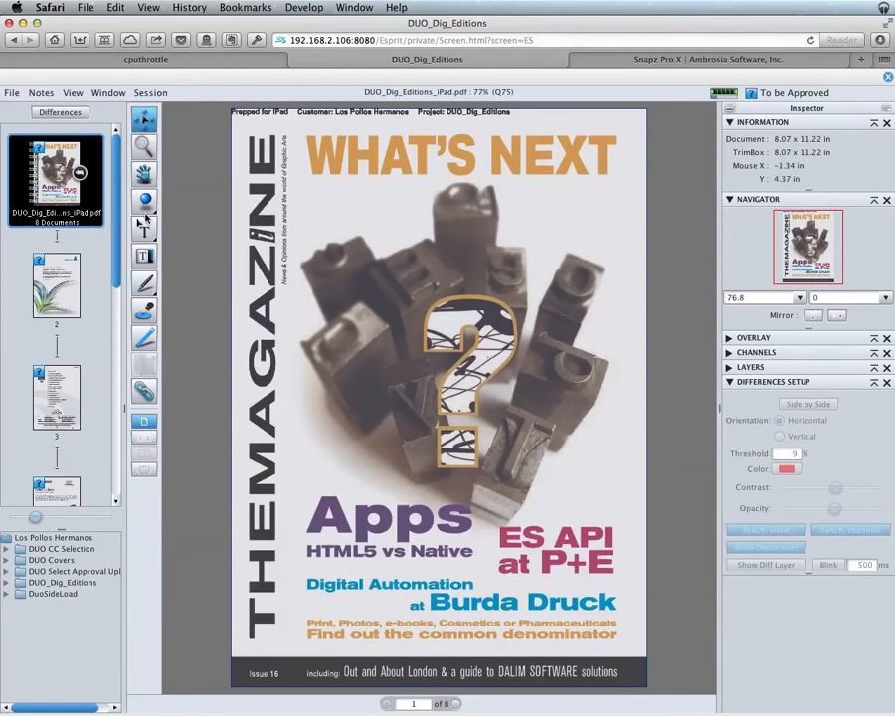
Step: Examine the preparation, customer and project line at the top of the iPad edition's cover up close, and exit the viewer
{"action": "left_click", "coordinate": [143, 146]}
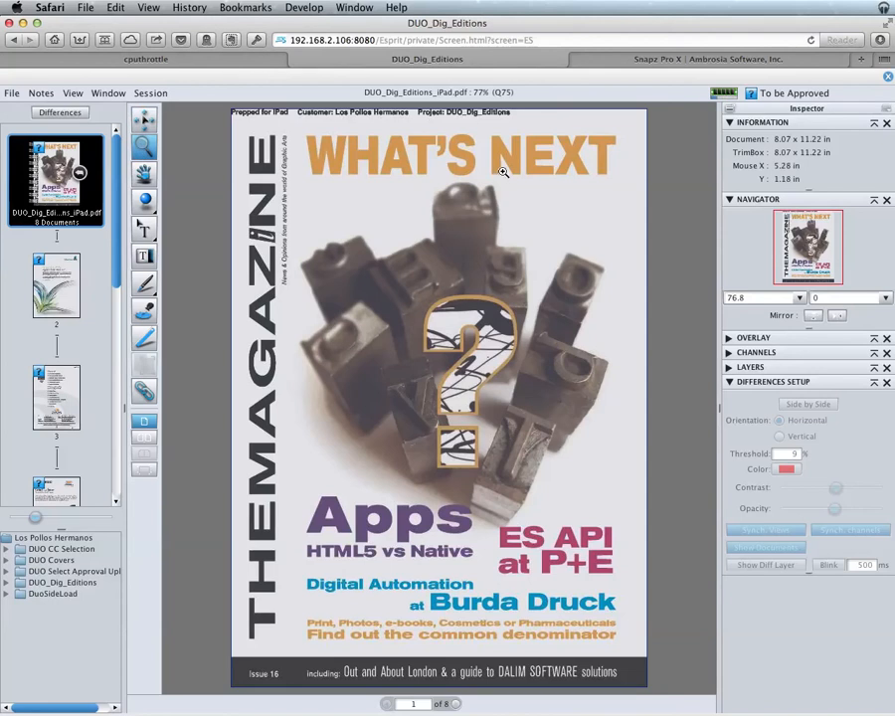
{"action": "left_click_drag", "start_coordinate": [525, 175], "coordinate": [226, 106]}
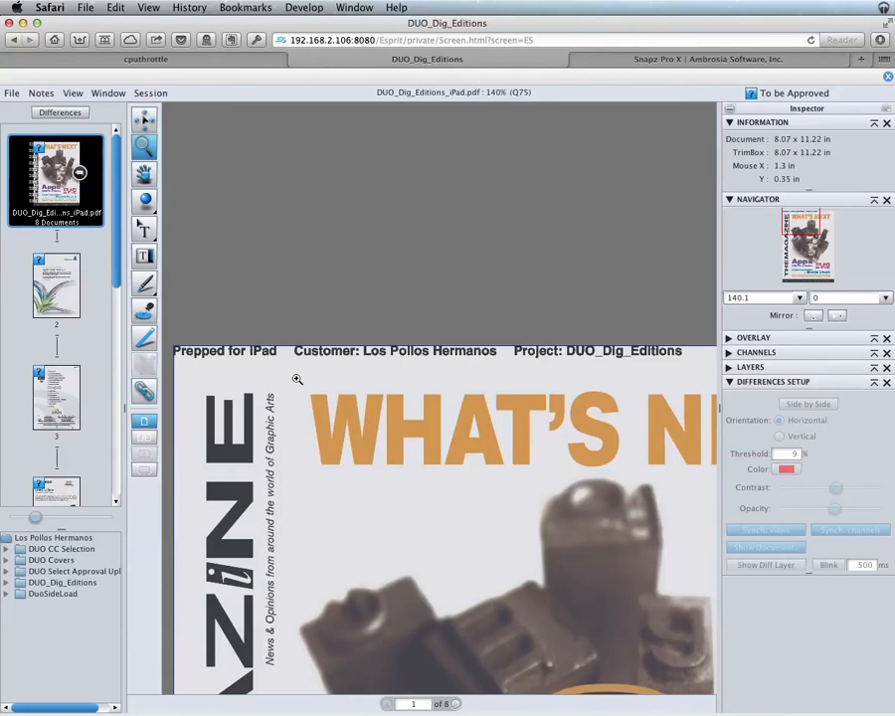
{"action": "left_click", "coordinate": [12, 92]}
{"action": "left_click", "coordinate": [37, 95]}
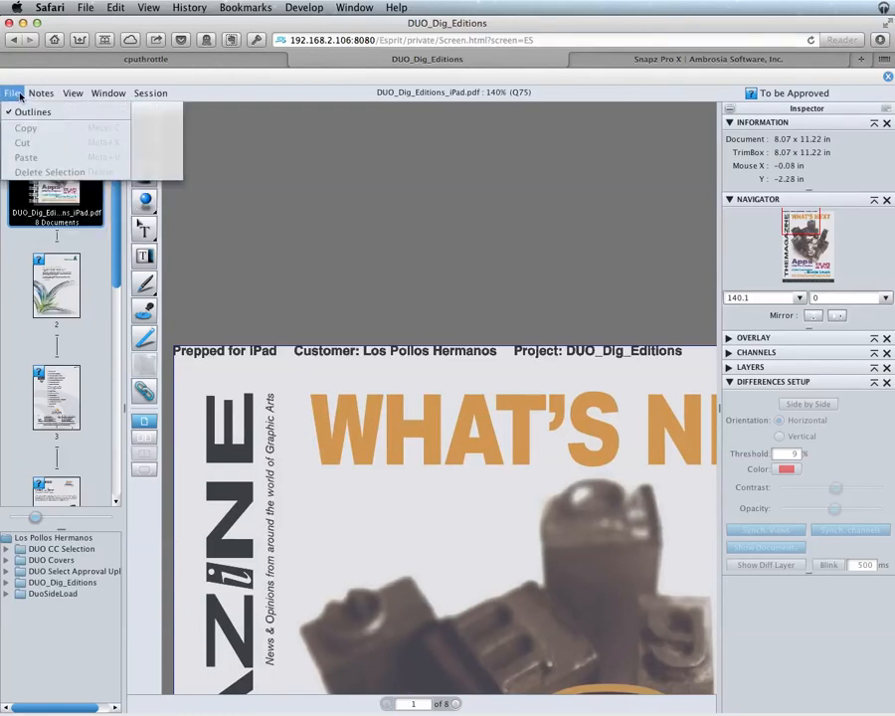
{"action": "left_click", "coordinate": [20, 169]}
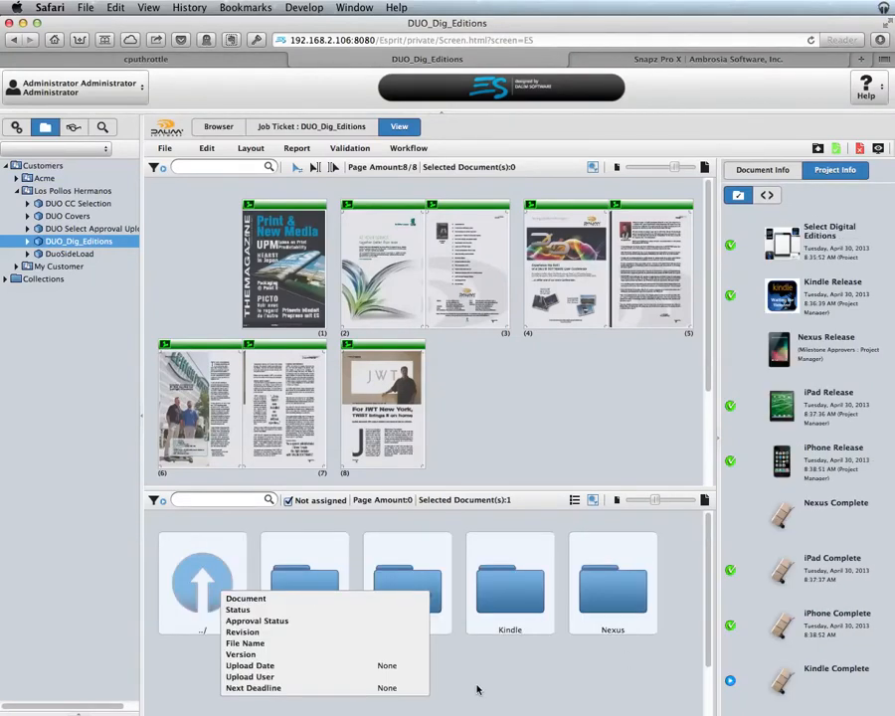
Step: Open DUO_Dig_Editions_iPhone.pdf from the iPhone folder and check its page order through pages 6 to 8
{"action": "double_click", "coordinate": [414, 610]}
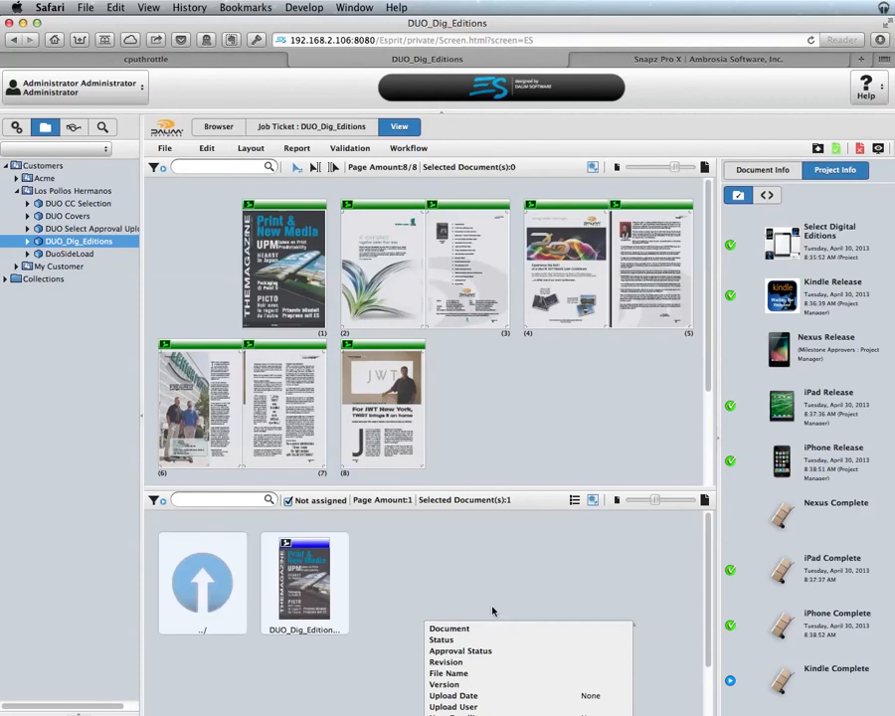
{"action": "left_click", "coordinate": [301, 566]}
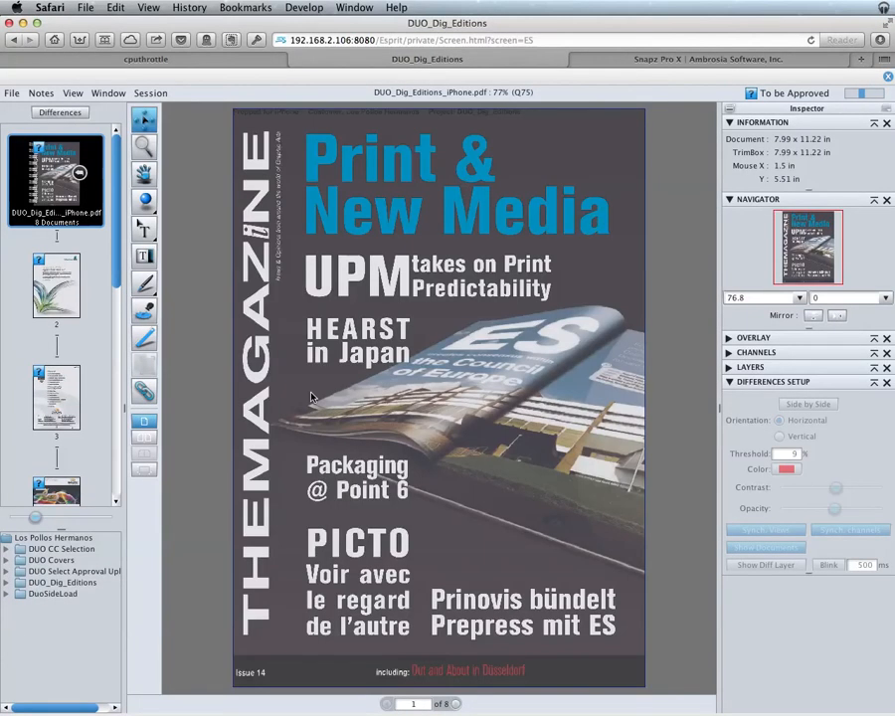
{"action": "scroll", "coordinate": [117, 160], "scroll_direction": "down", "scroll_amount": 10}
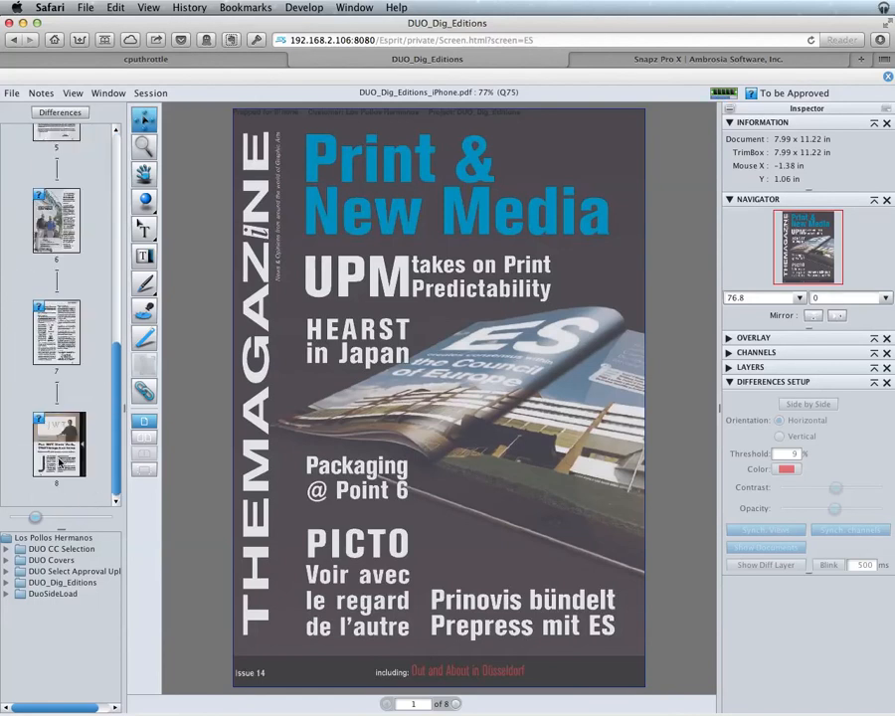
{"action": "mouse_move", "coordinate": [60, 463]}
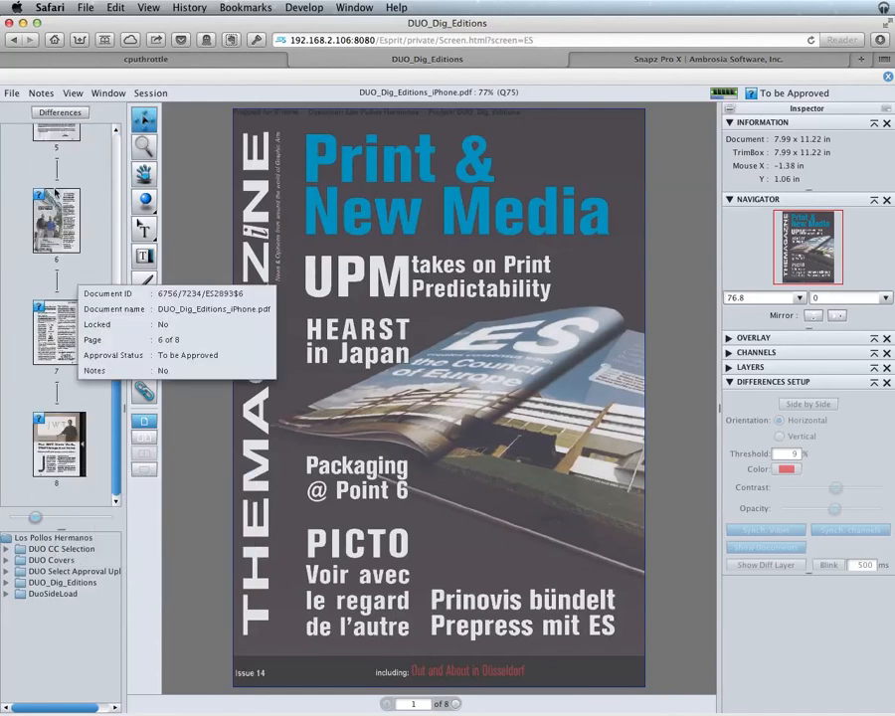
{"action": "left_click_drag", "start_coordinate": [115, 351], "coordinate": [101, 88]}
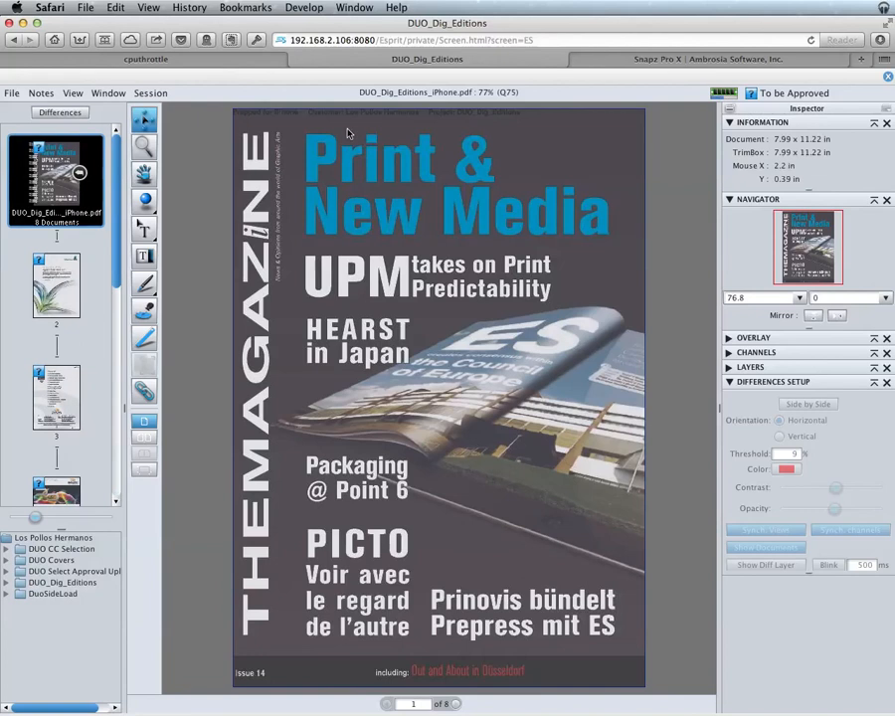
Step: Examine the preparation line at the top of the iPhone edition's cover up close, and exit the viewer
{"action": "left_click", "coordinate": [141, 145]}
{"action": "left_click_drag", "start_coordinate": [360, 136], "coordinate": [225, 103]}
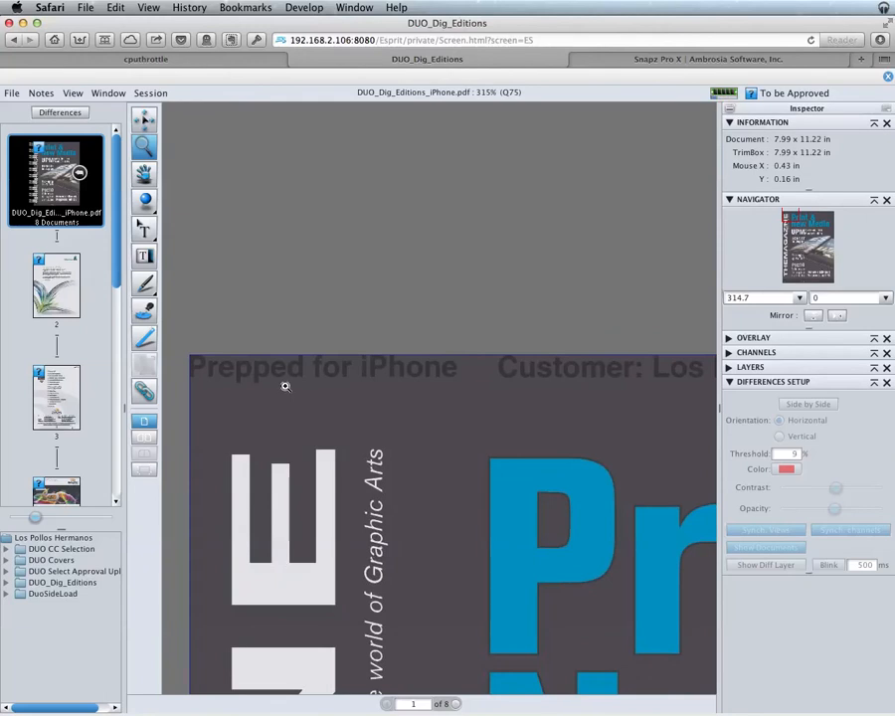
{"action": "left_click", "coordinate": [12, 93]}
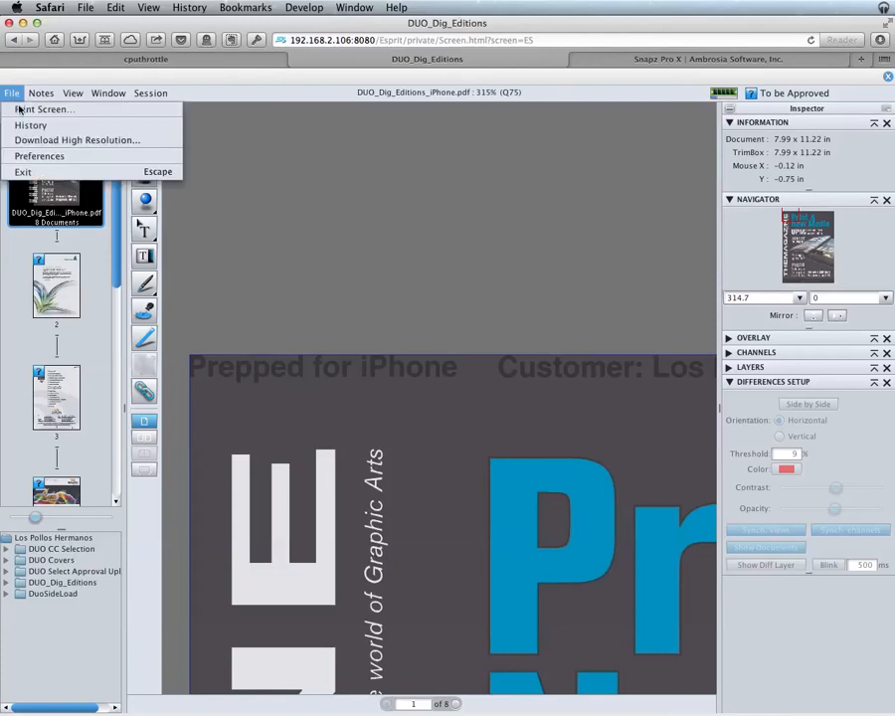
{"action": "left_click", "coordinate": [24, 171]}
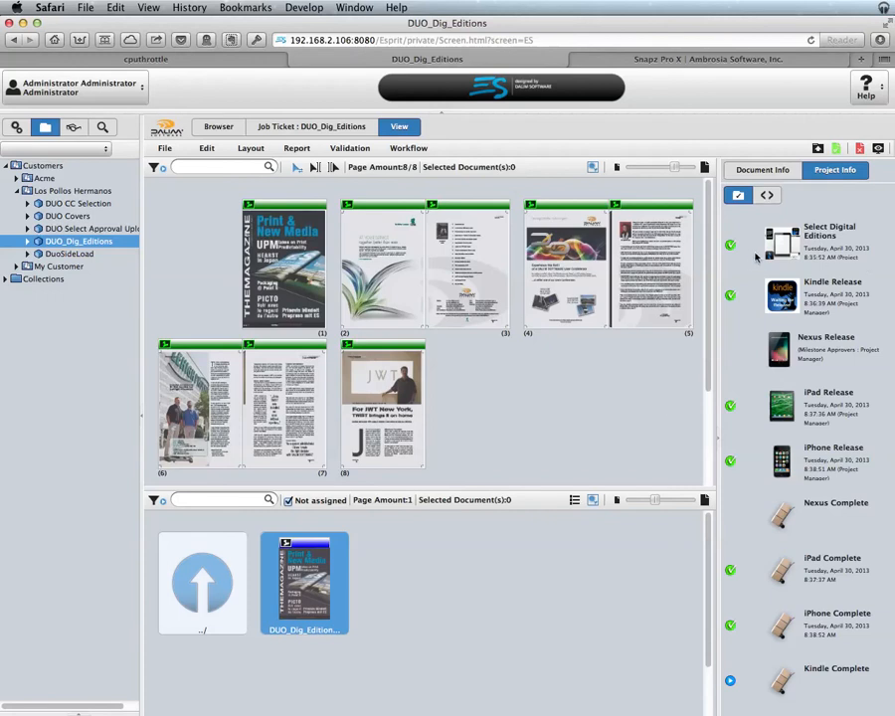
Step: Restart the project workflow from the Select Digital Editions milestone
{"action": "left_click", "coordinate": [809, 240]}
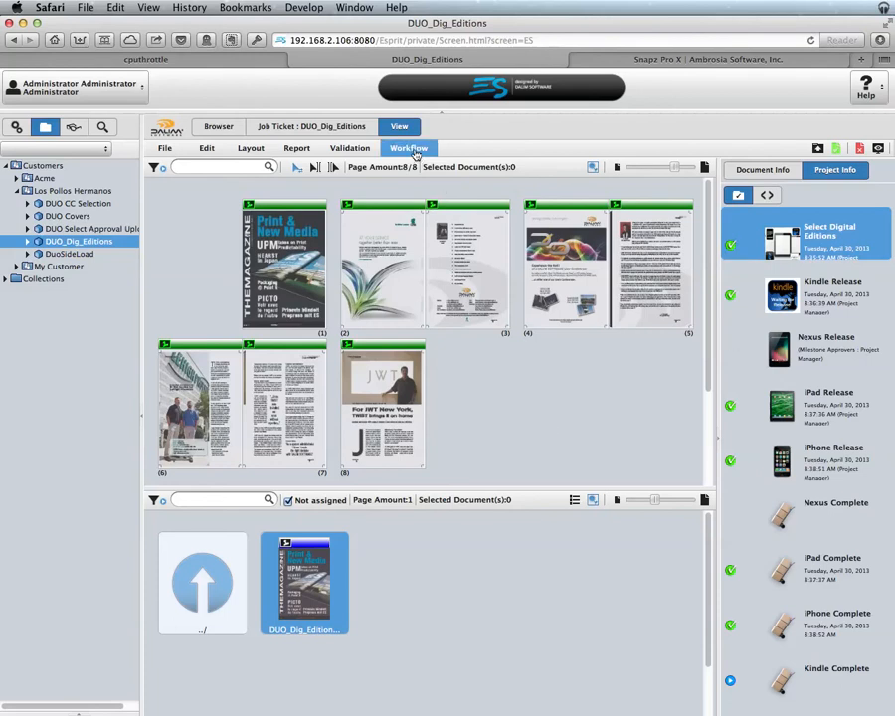
{"action": "left_click", "coordinate": [416, 155]}
{"action": "mouse_move", "coordinate": [498, 165]}
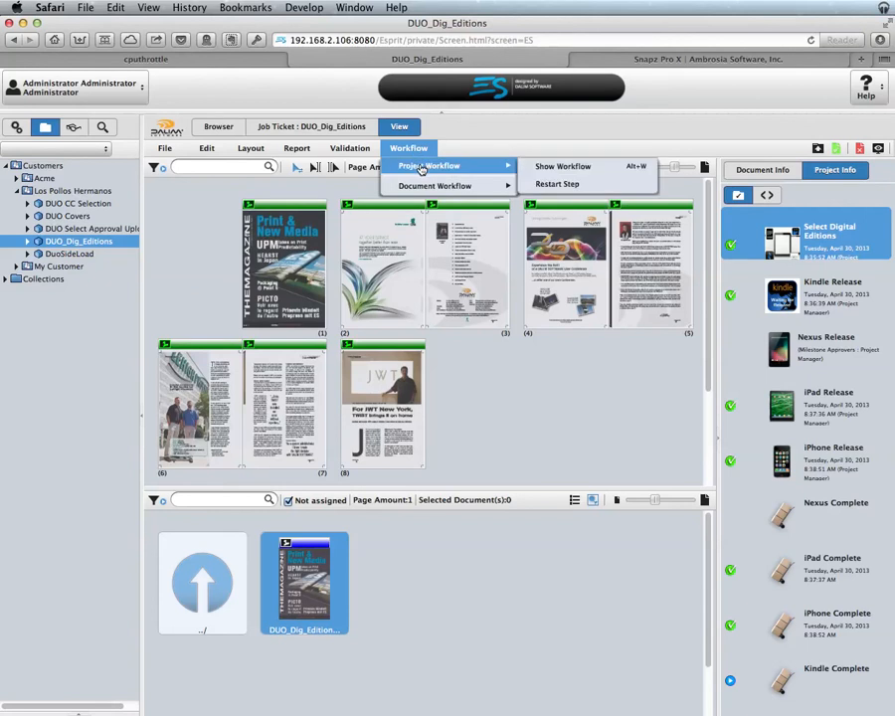
{"action": "left_click", "coordinate": [569, 186]}
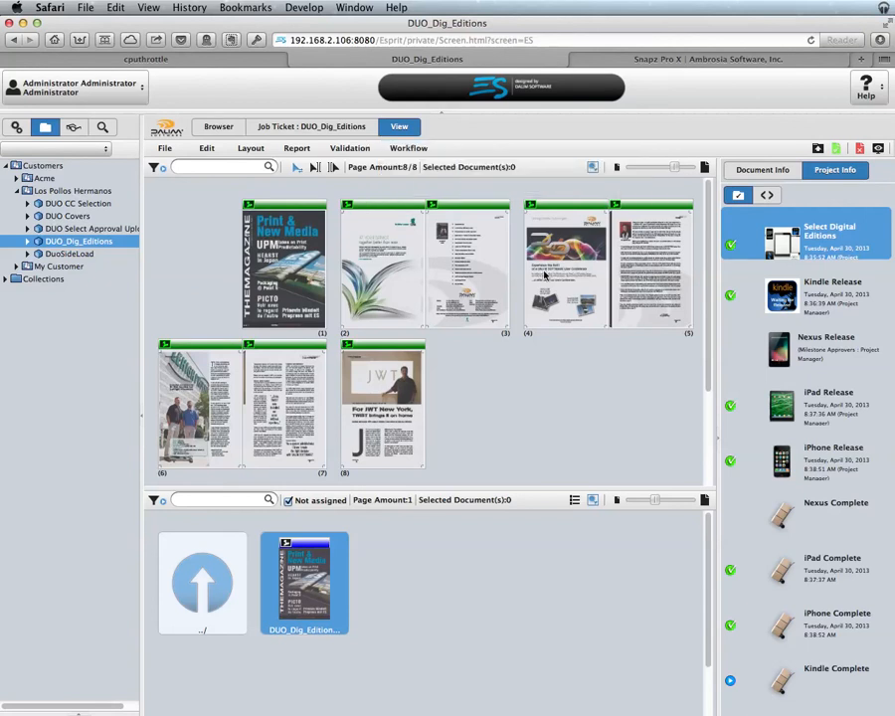
{"action": "mouse_move", "coordinate": [545, 276]}
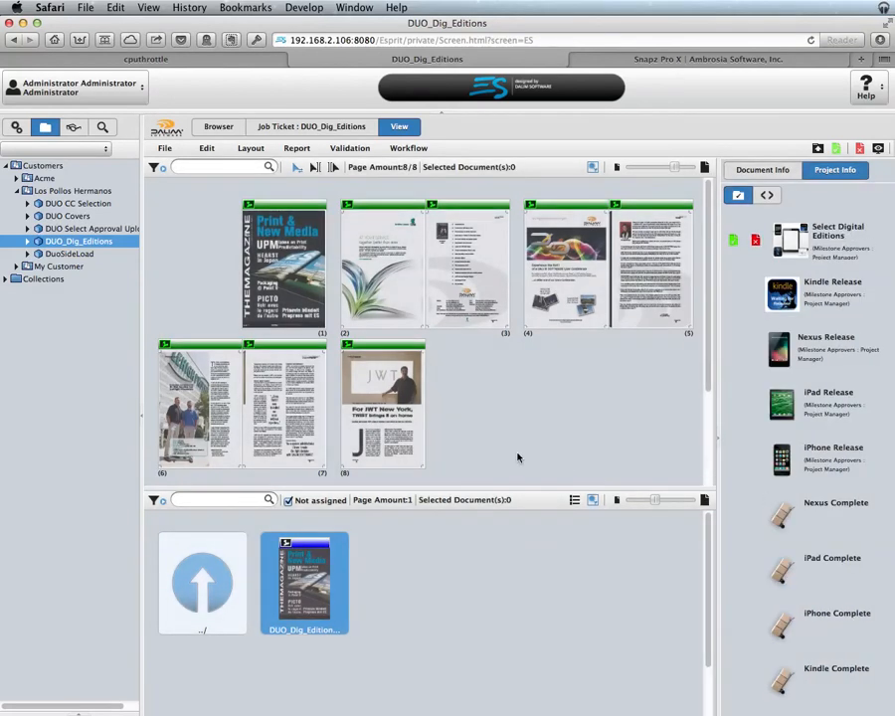
Step: Review the device and return options in the Select Digital Editions milestone's approval form, and cancel the approval
{"action": "left_click", "coordinate": [816, 234]}
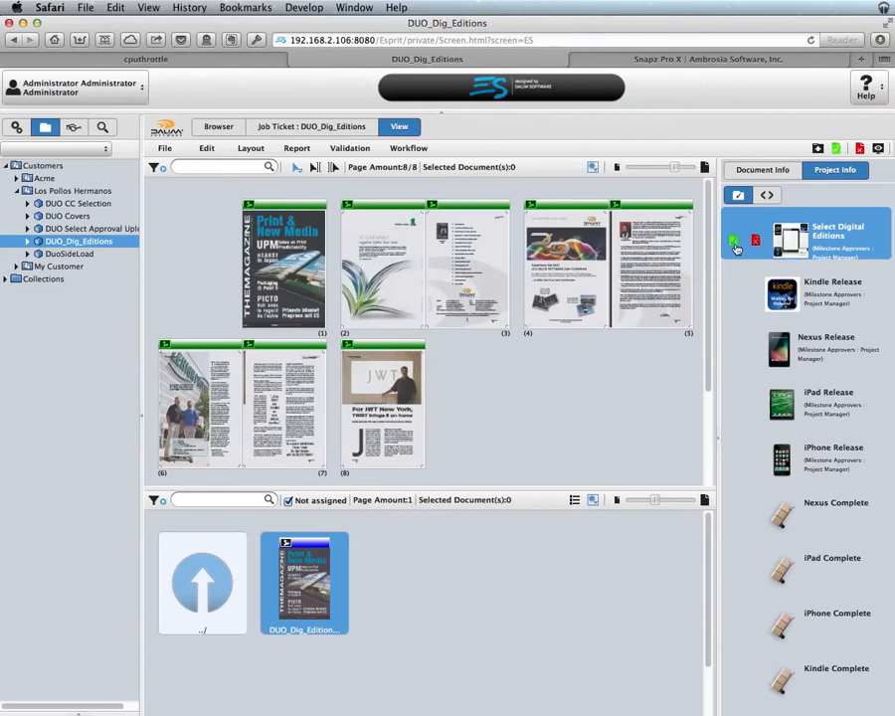
{"action": "left_click", "coordinate": [734, 242]}
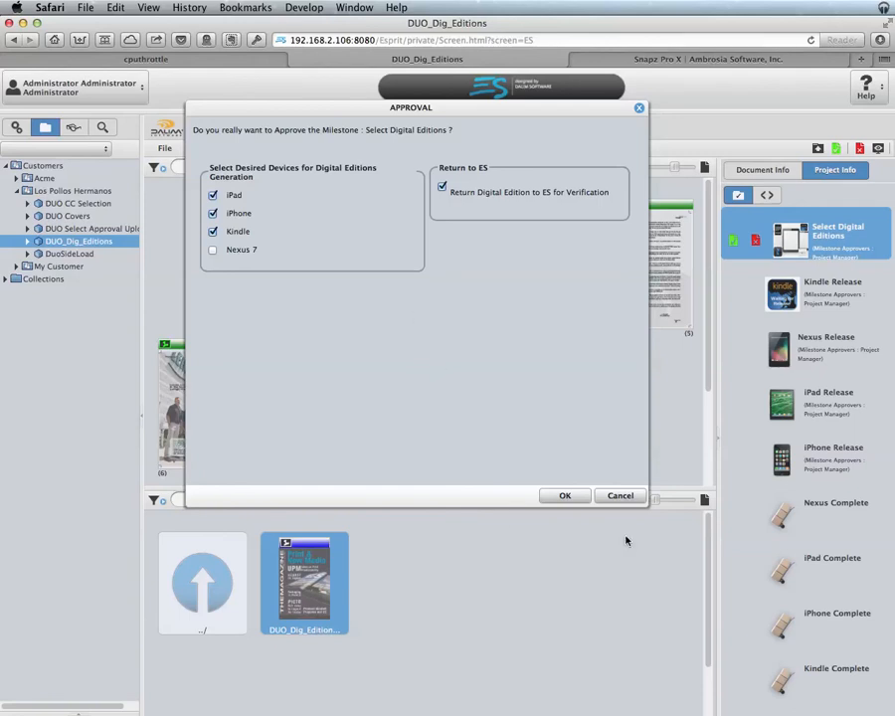
{"action": "left_click", "coordinate": [622, 496]}
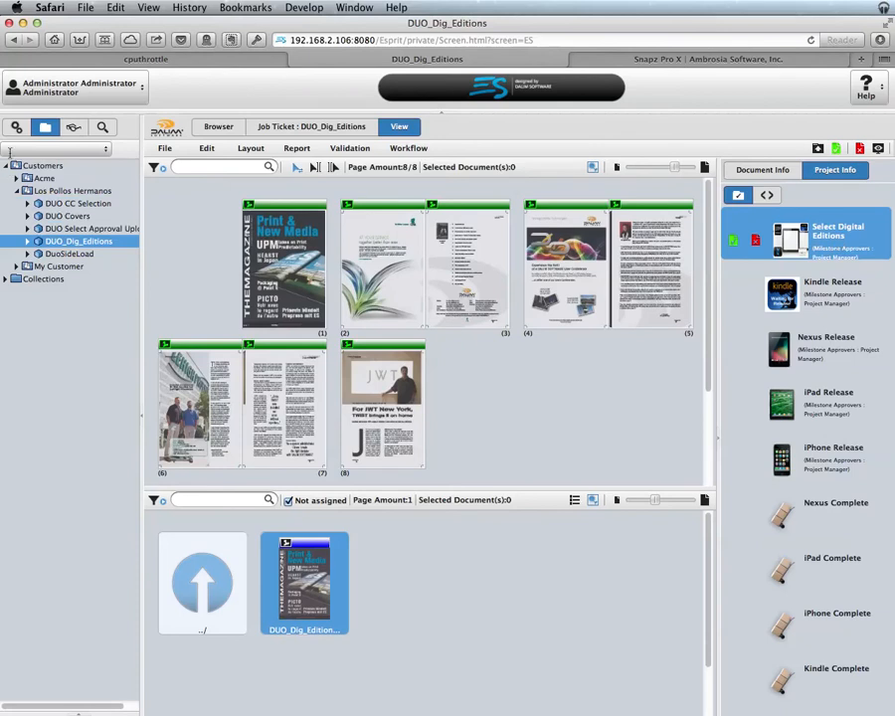
Step: Open the Select Digital Editions milestone's configuration in the workflow administration and choose Digital Editions as its approval layout
{"action": "left_click", "coordinate": [17, 130]}
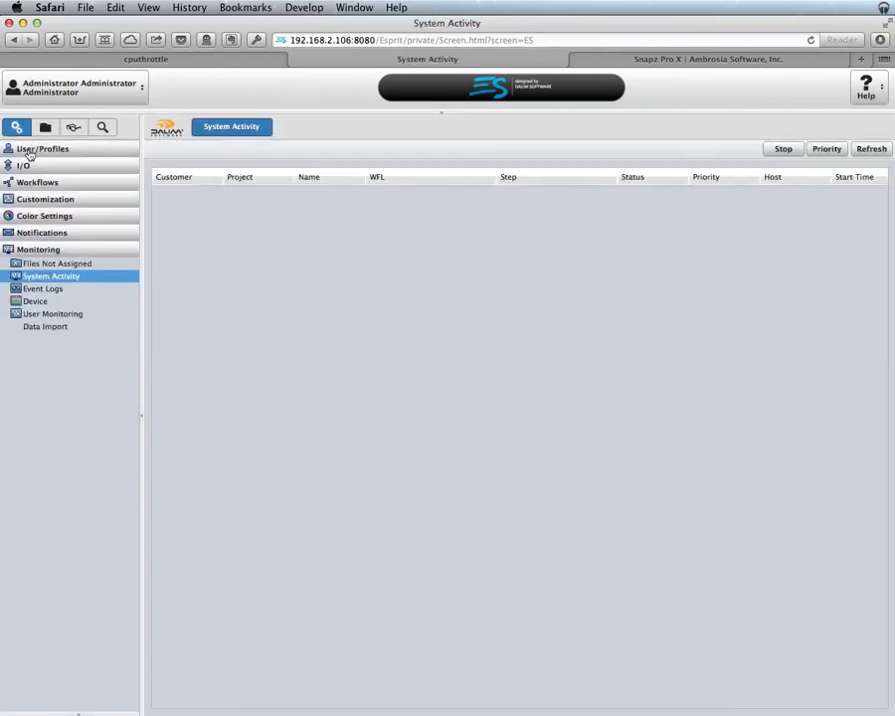
{"action": "left_click", "coordinate": [37, 187]}
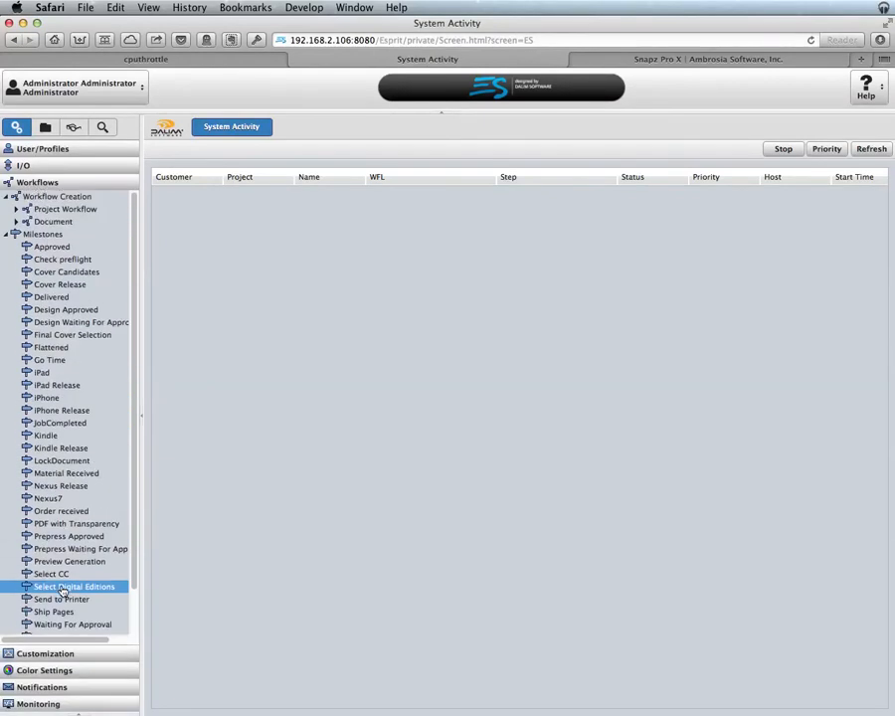
{"action": "left_click", "coordinate": [45, 588]}
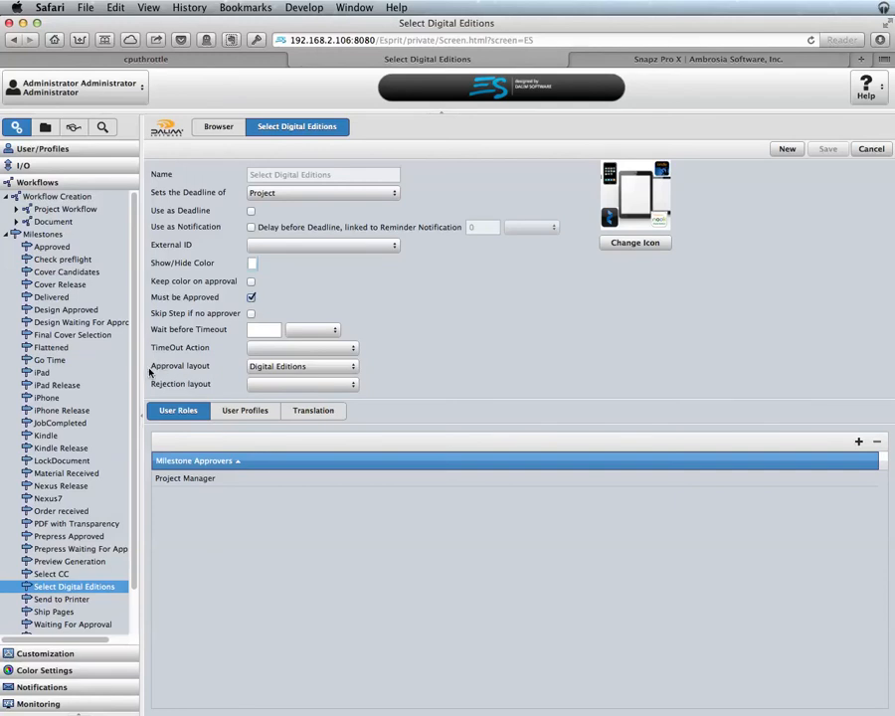
{"action": "left_click", "coordinate": [353, 367]}
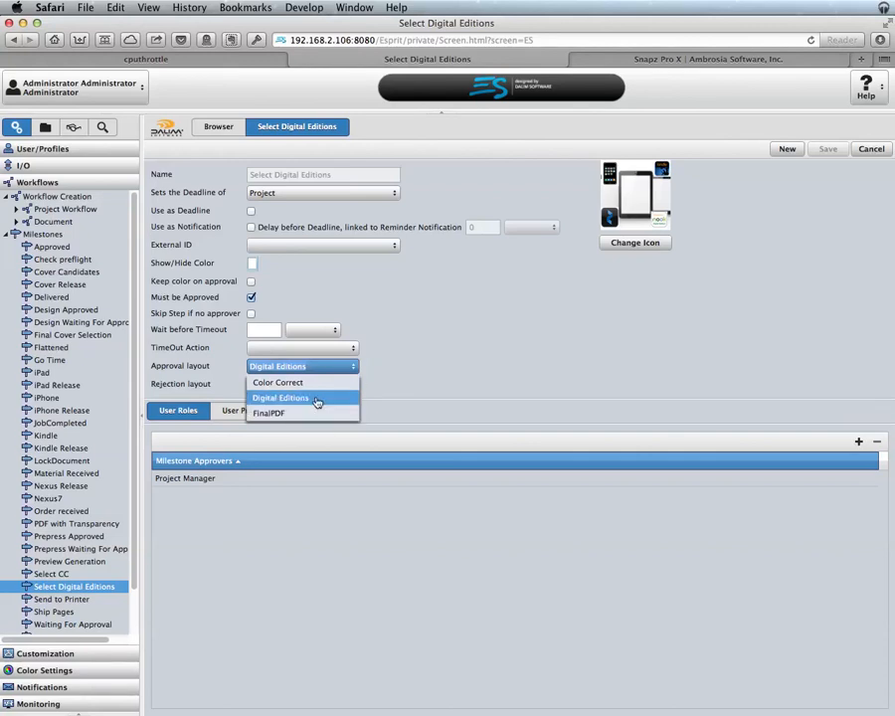
{"action": "left_click", "coordinate": [317, 399]}
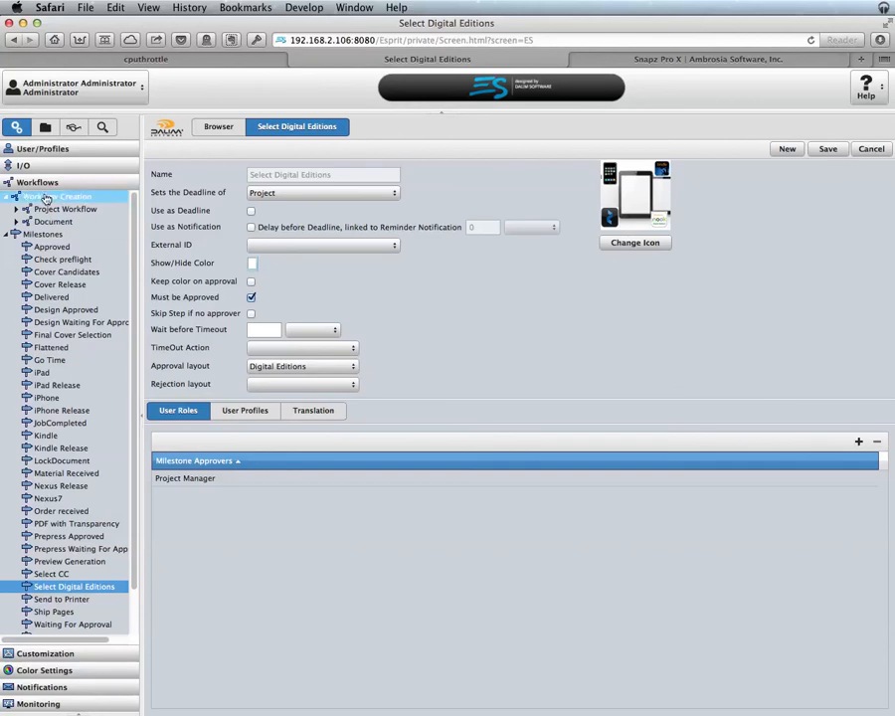
Step: Open the Digital Editions approval job ticket layout in the customization administration, discarding the milestone's unsaved changes
{"action": "left_click", "coordinate": [10, 236]}
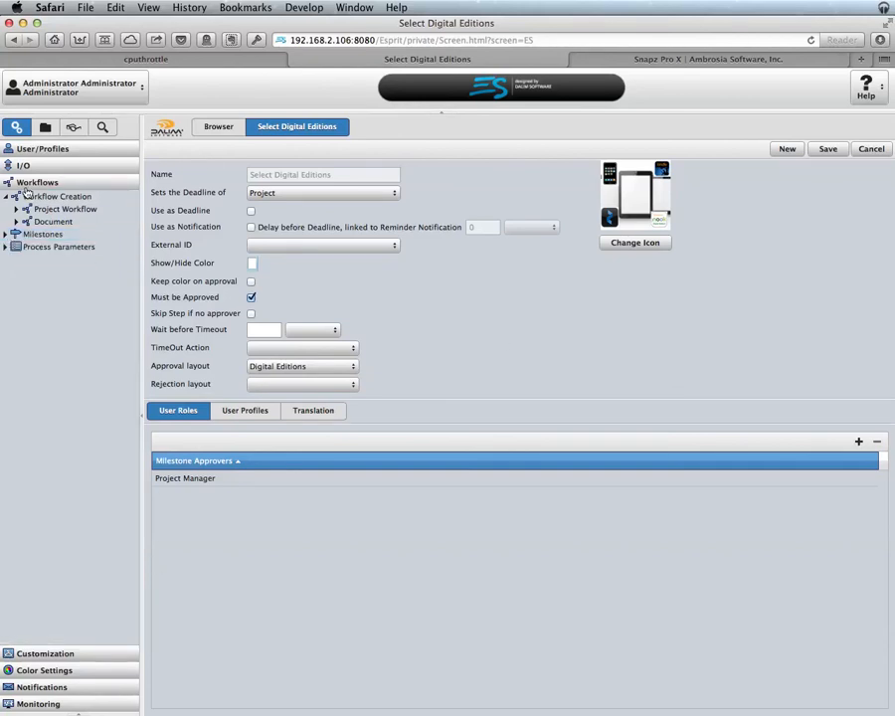
{"action": "left_click", "coordinate": [40, 655]}
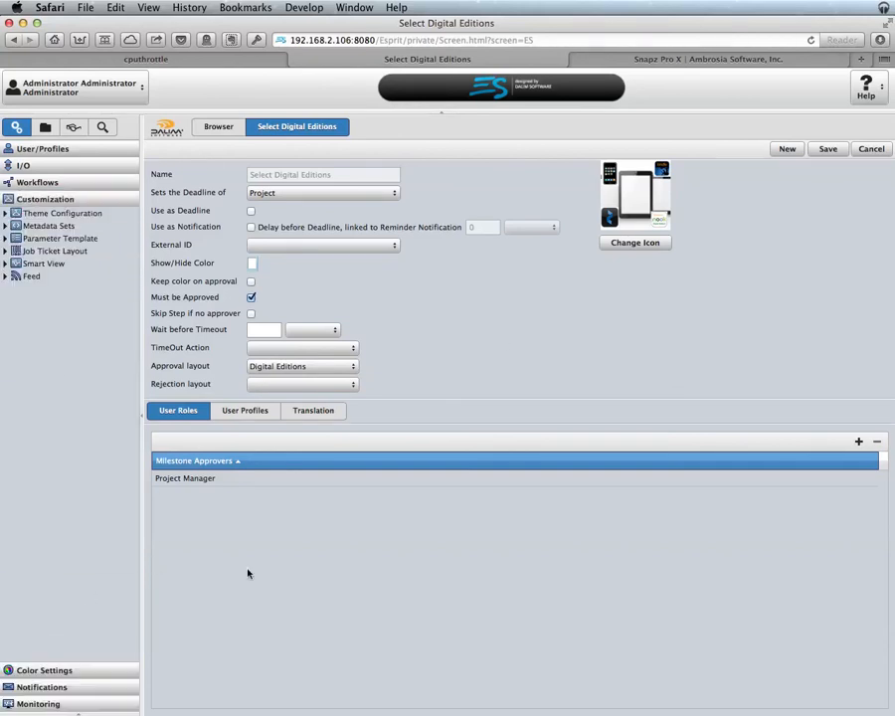
{"action": "left_click", "coordinate": [7, 252]}
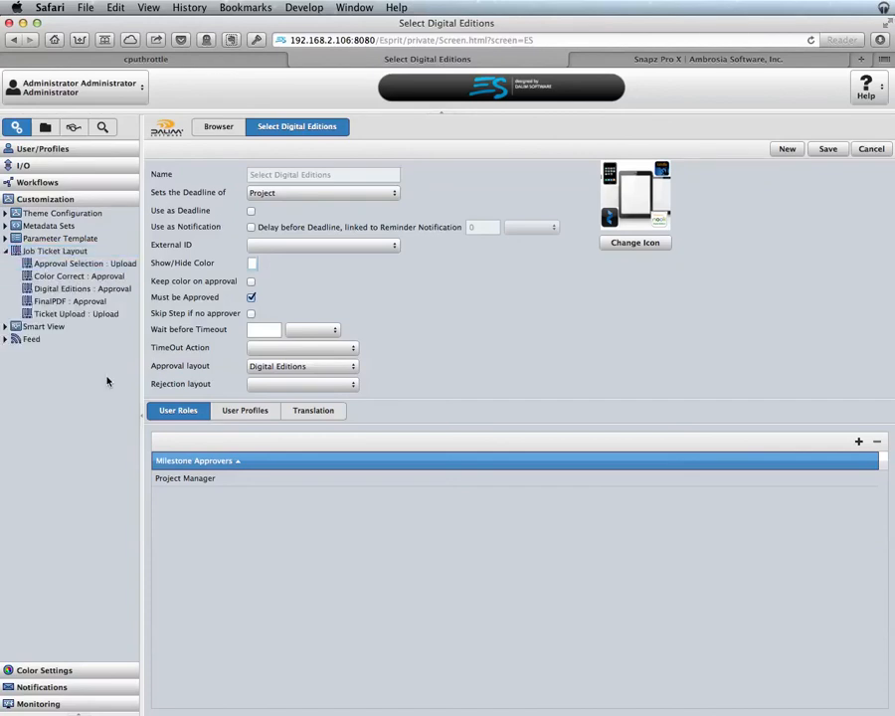
{"action": "left_click", "coordinate": [102, 288]}
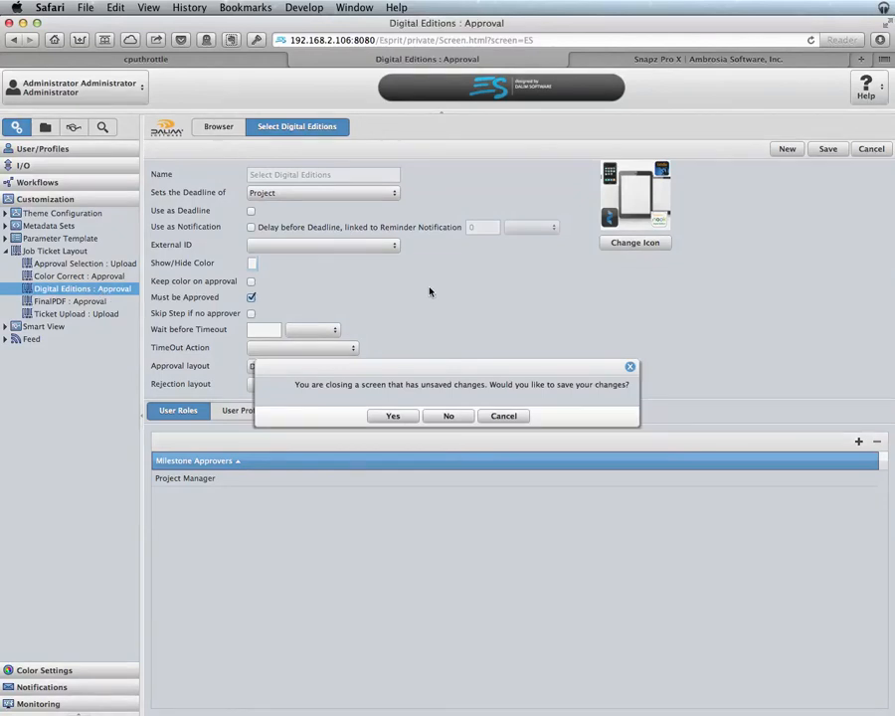
{"action": "left_click", "coordinate": [448, 416]}
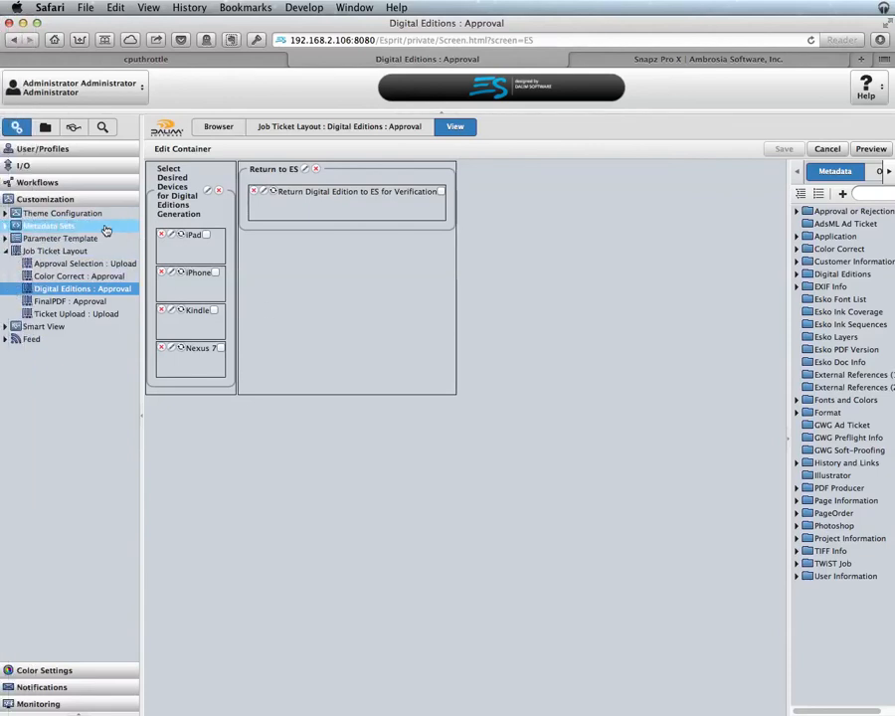
Step: Open the Digital Editions metadata set and review its iPhone, iPad, Kindle, Nexus7 and return properties
{"action": "left_click", "coordinate": [8, 227]}
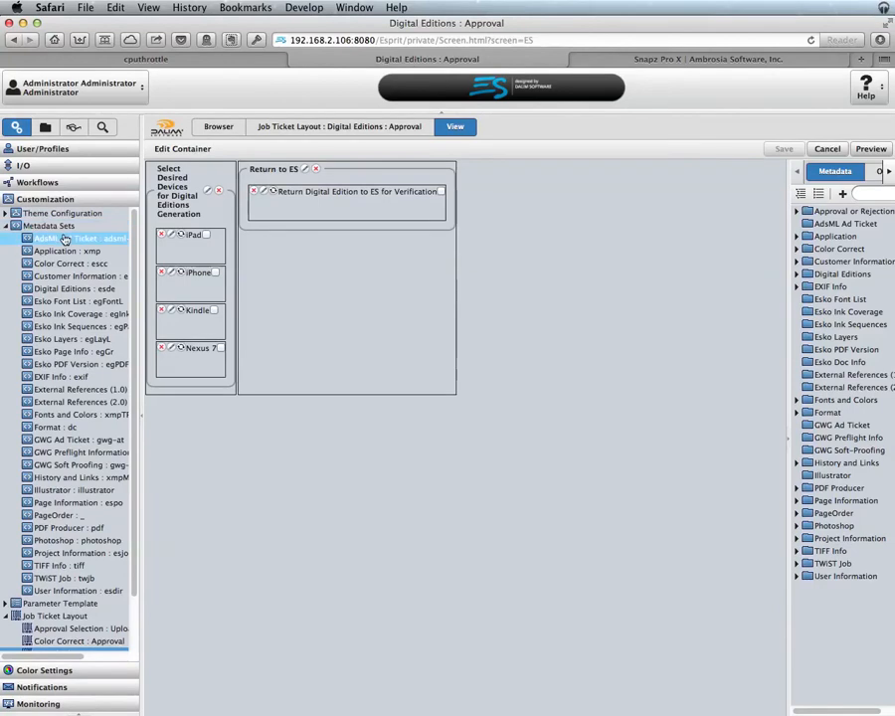
{"action": "left_click", "coordinate": [81, 288]}
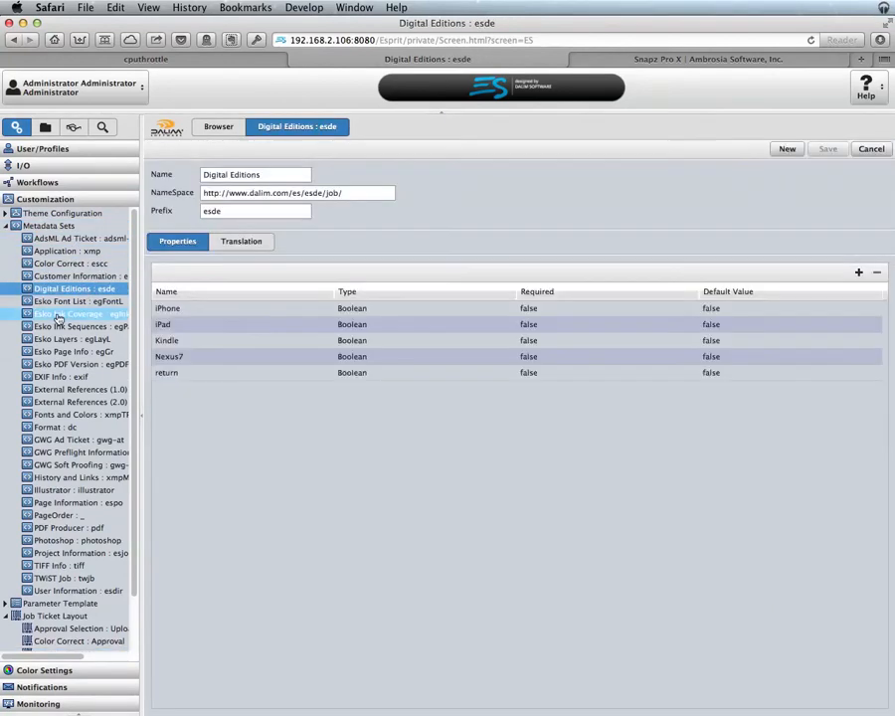
{"action": "left_click", "coordinate": [207, 308]}
{"action": "left_click", "coordinate": [195, 327]}
{"action": "left_click", "coordinate": [195, 341]}
{"action": "left_click", "coordinate": [195, 357]}
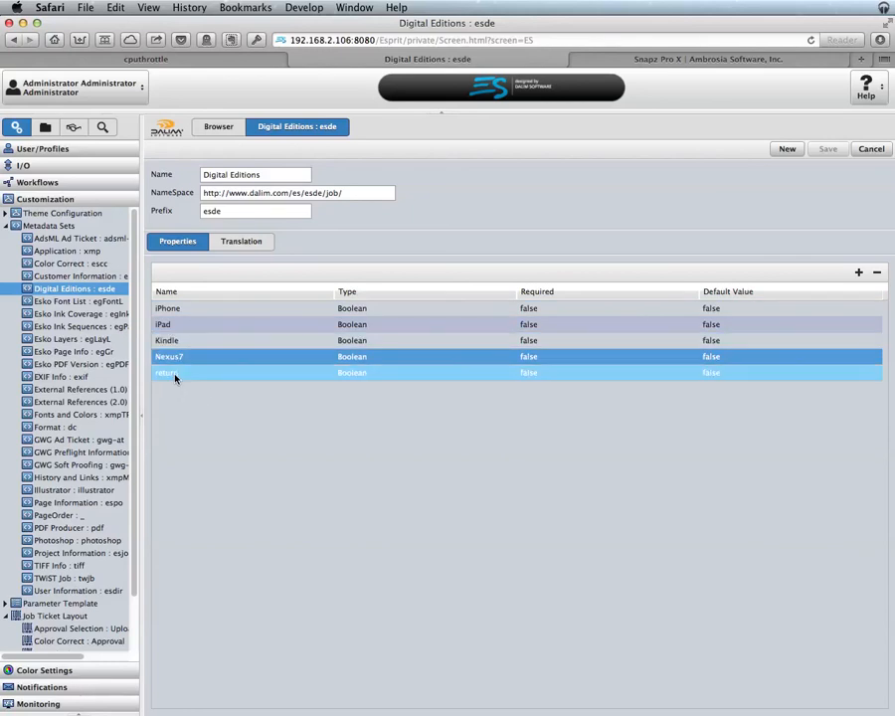
{"action": "left_click", "coordinate": [175, 375]}
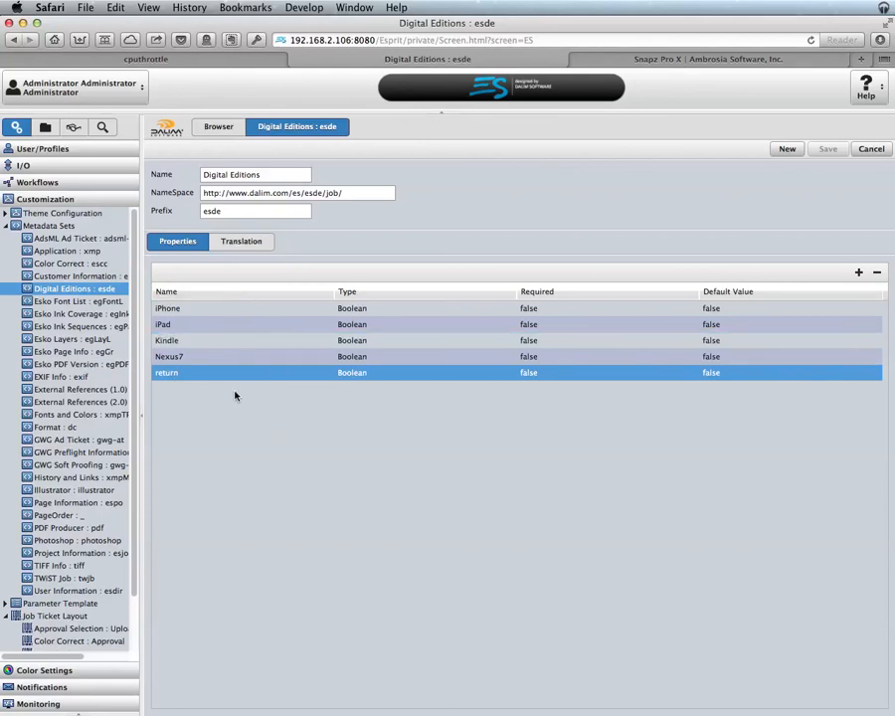
Step: Inspect the Nexus7 property's settings and language messages, and close them without changes
{"action": "left_click", "coordinate": [174, 358]}
{"action": "double_click", "coordinate": [174, 357]}
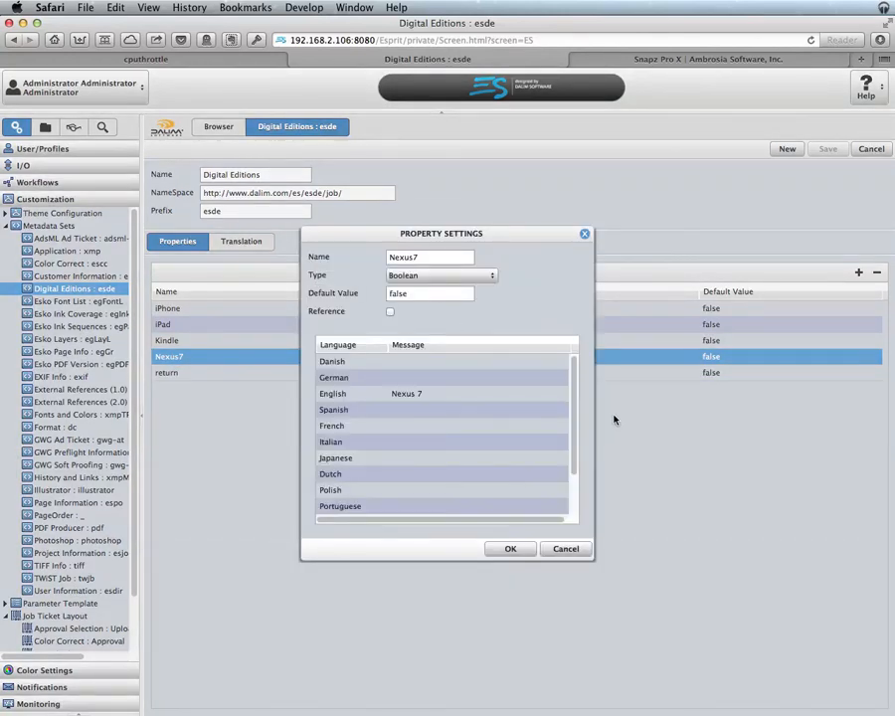
{"action": "mouse_move", "coordinate": [573, 380]}
{"action": "left_mouse_down"}
{"action": "mouse_move", "coordinate": [574, 418]}
{"action": "mouse_move", "coordinate": [577, 366]}
{"action": "left_mouse_up"}
{"action": "left_click", "coordinate": [567, 549]}
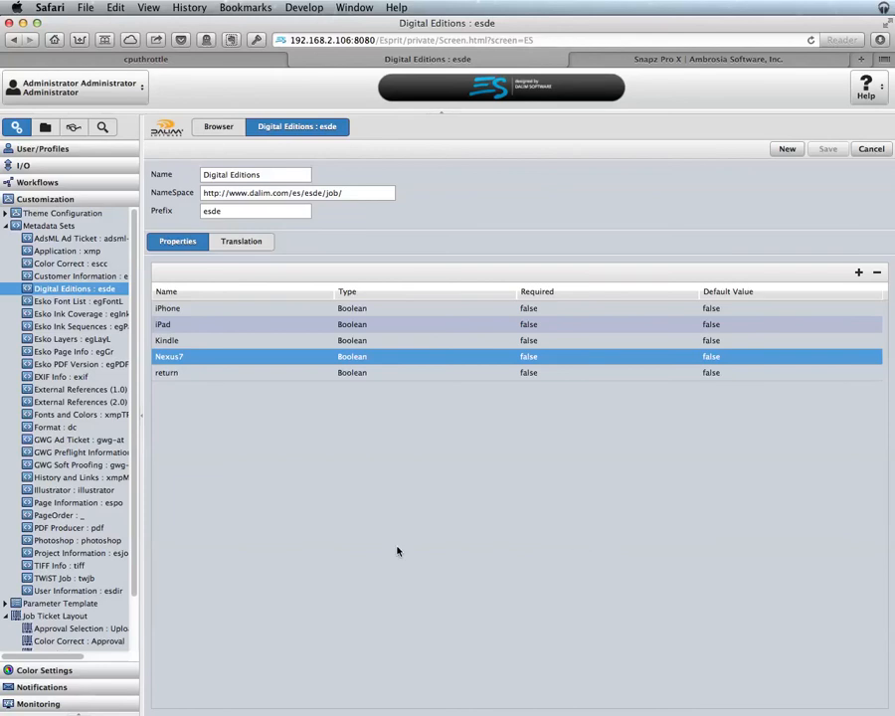
Step: Return to the Digital Editions approval job ticket layout and review its general settings
{"action": "scroll", "coordinate": [80, 616], "scroll_direction": "down", "scroll_amount": 2}
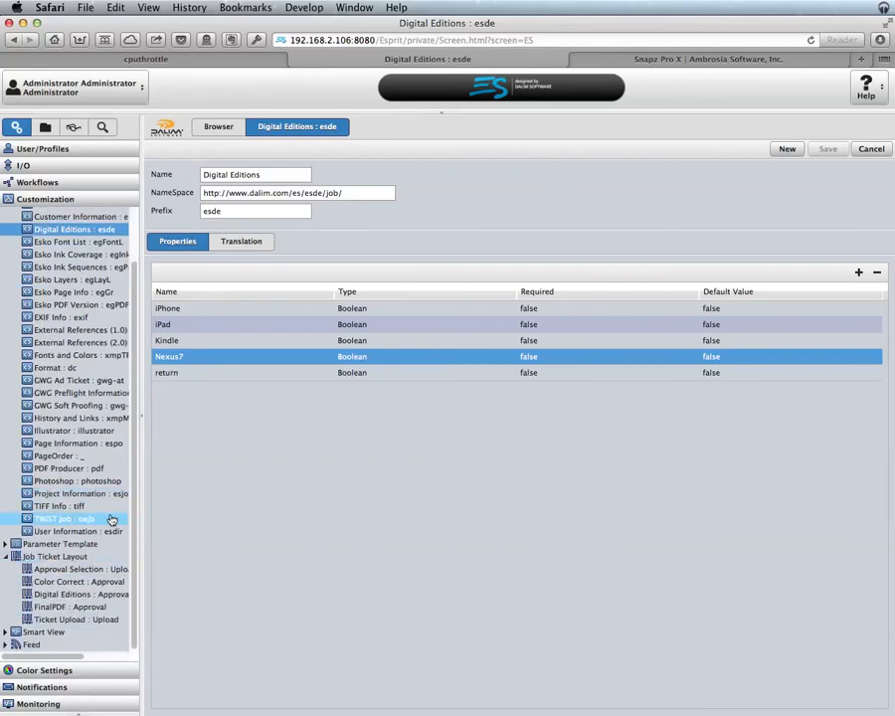
{"action": "left_click", "coordinate": [97, 597]}
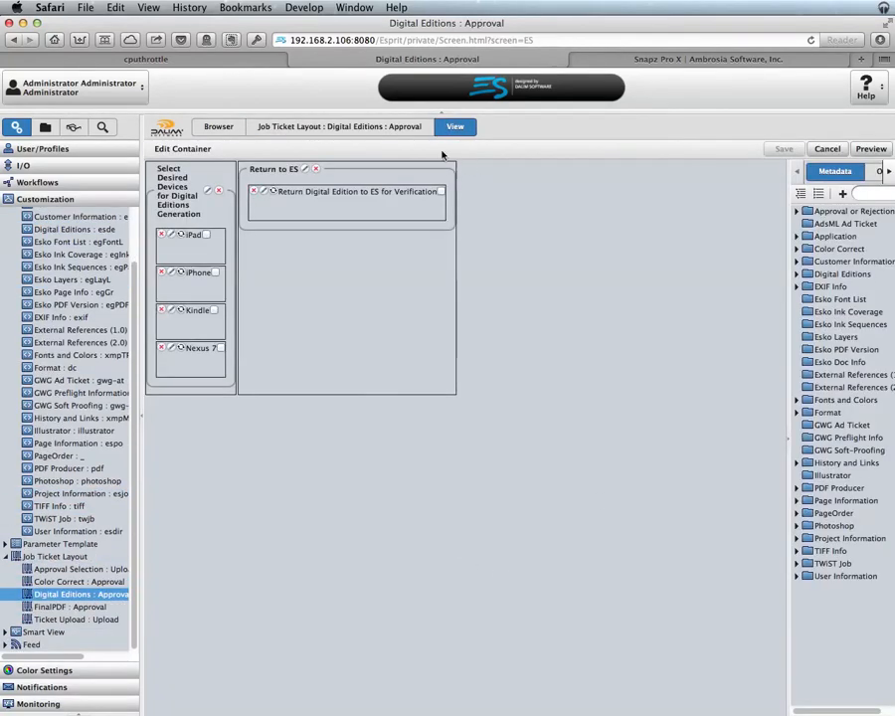
{"action": "left_click", "coordinate": [354, 126]}
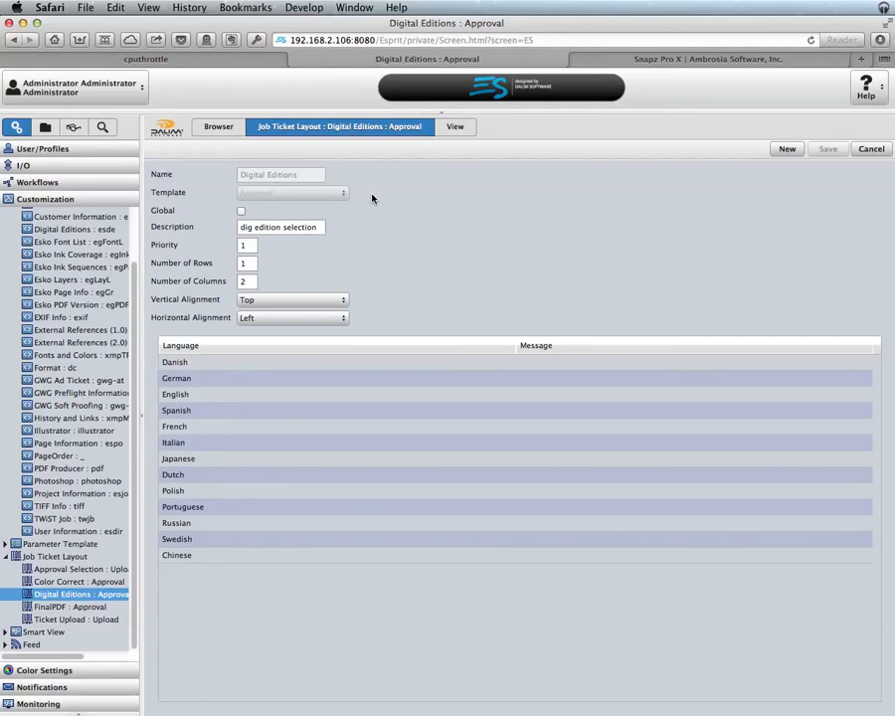
Step: Open the Select Digital Editions milestone again to check which approval layout it uses
{"action": "left_click", "coordinate": [67, 558]}
{"action": "left_click", "coordinate": [40, 185]}
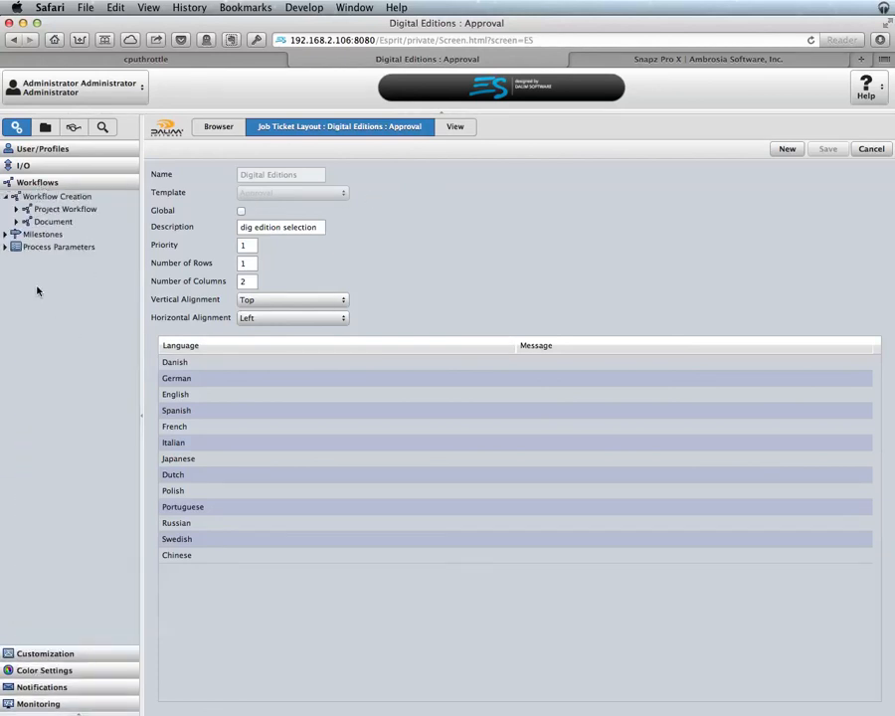
{"action": "left_click", "coordinate": [8, 237]}
{"action": "scroll", "coordinate": [90, 408], "scroll_direction": "down", "scroll_amount": 2}
{"action": "left_click", "coordinate": [80, 540]}
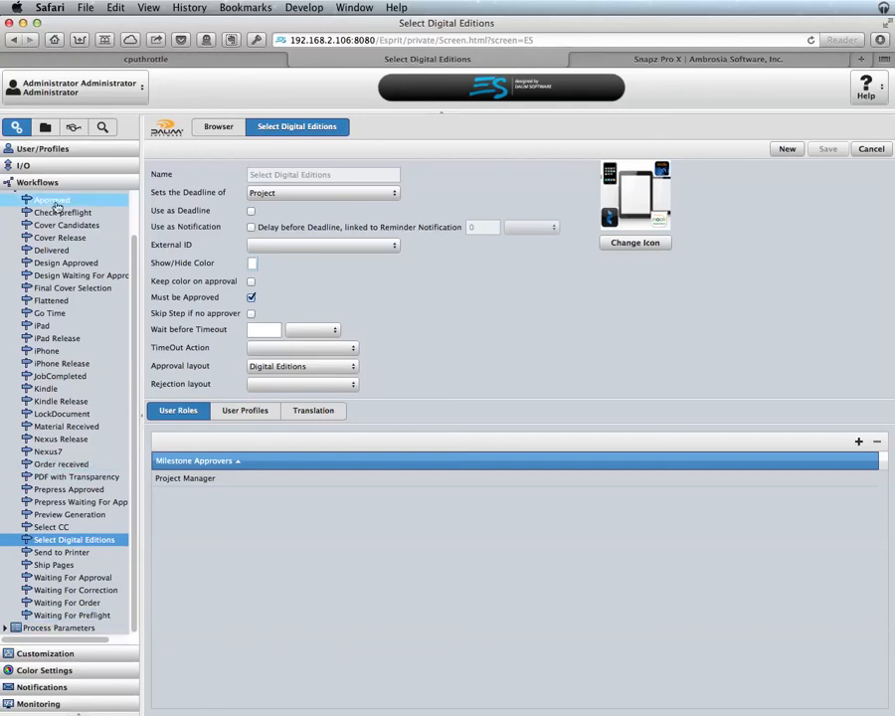
Step: Reopen the Digital Editions approval layout's container view, preview the resulting form, and close the preview
{"action": "left_click", "coordinate": [61, 654]}
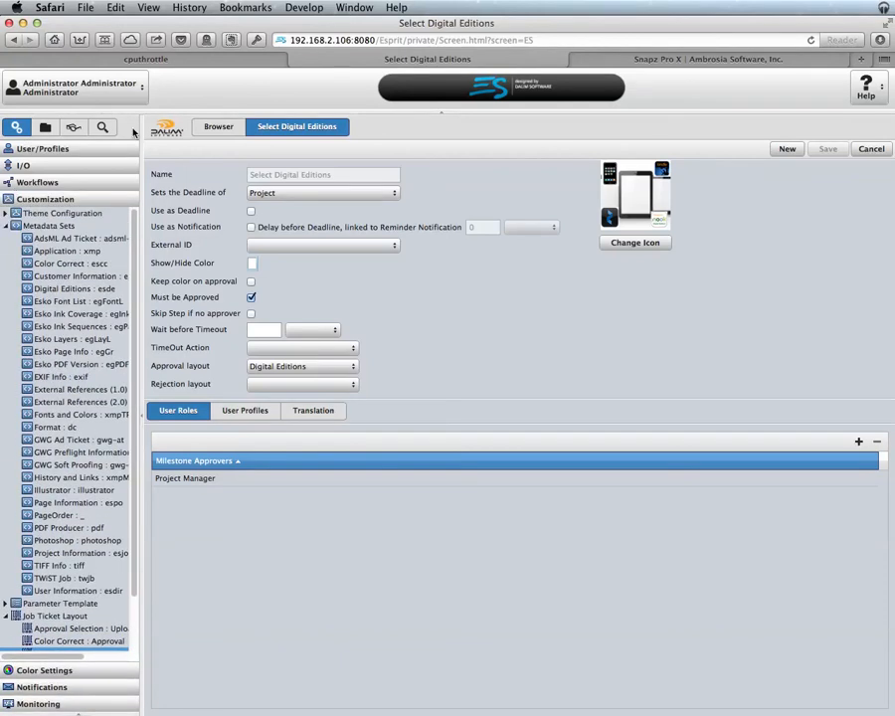
{"action": "scroll", "coordinate": [82, 634], "scroll_direction": "down", "scroll_amount": 3}
{"action": "left_click", "coordinate": [97, 600]}
{"action": "left_click", "coordinate": [454, 129]}
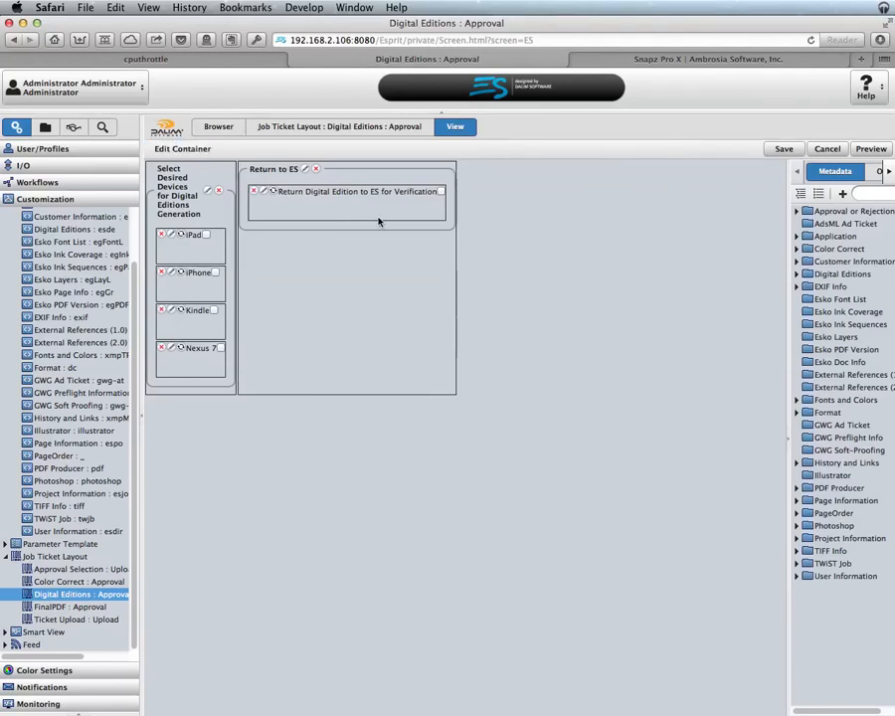
{"action": "left_click", "coordinate": [884, 150]}
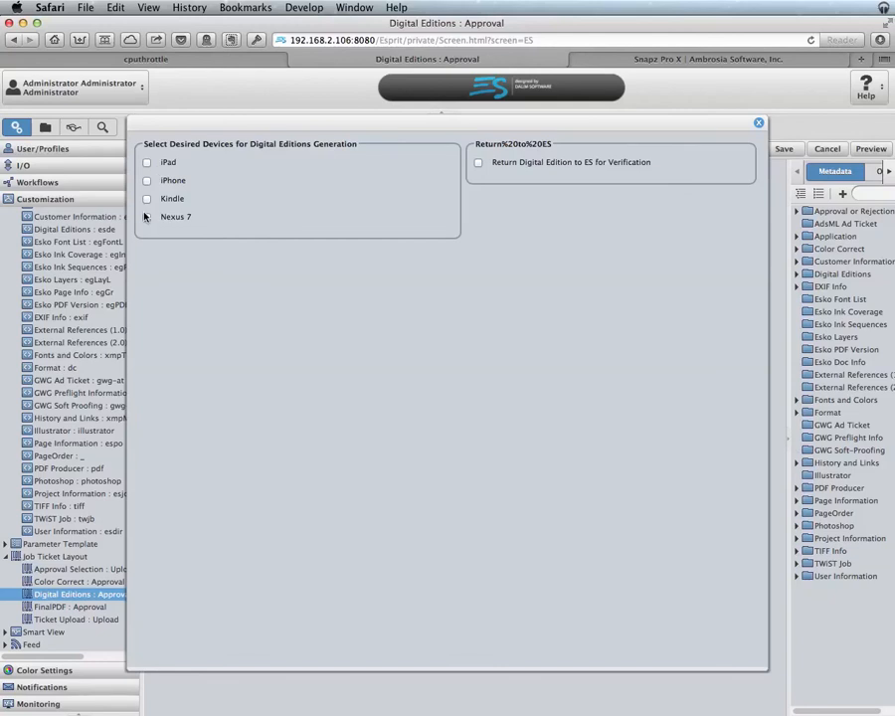
{"action": "left_click", "coordinate": [759, 126]}
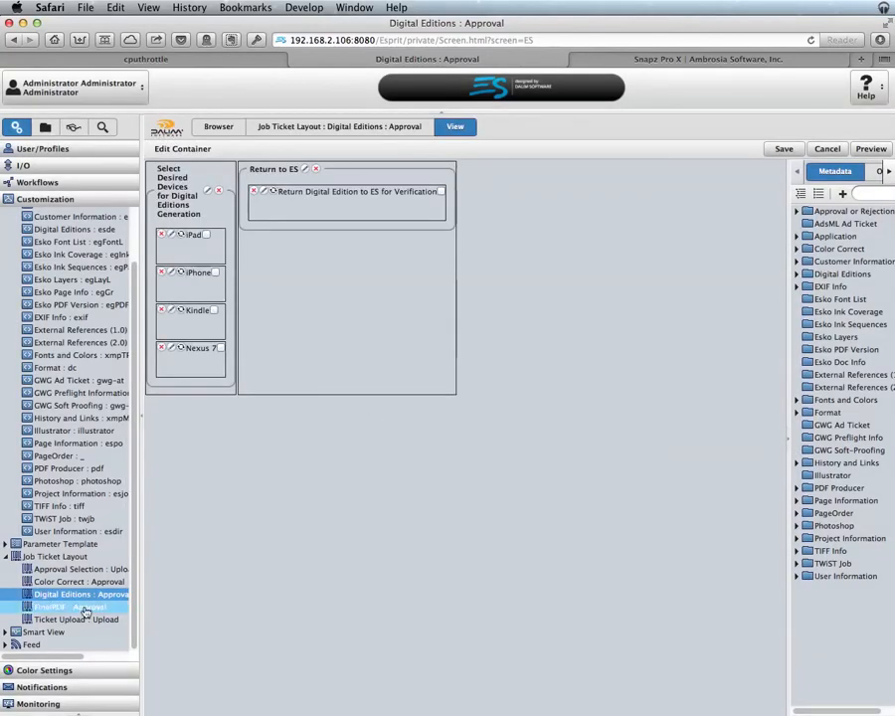
Step: Open the DUO Digital Editions document workflow, discarding the job ticket layout's unsaved changes
{"action": "left_click", "coordinate": [6, 558]}
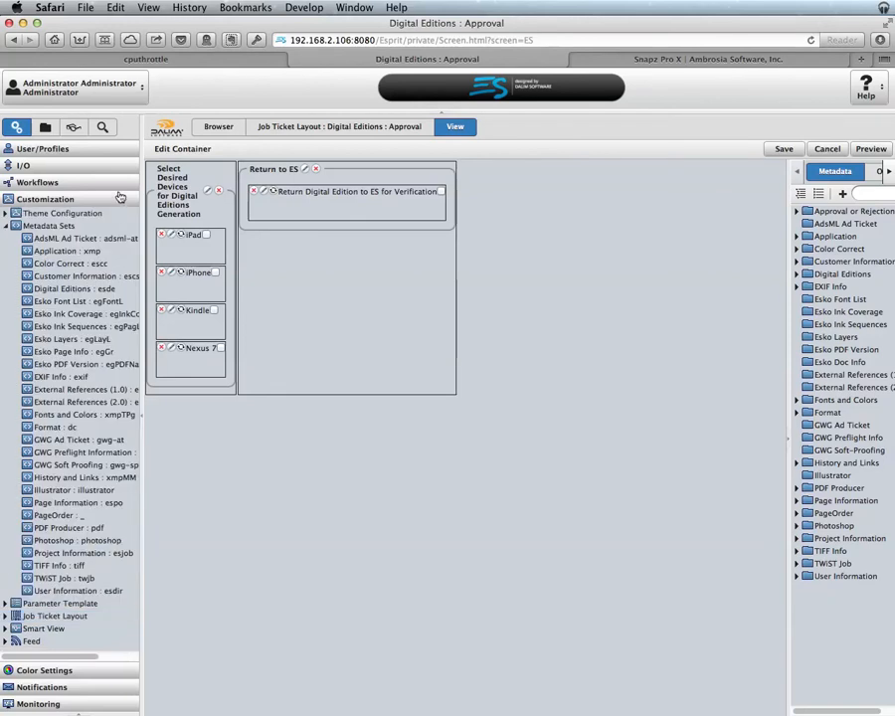
{"action": "left_click", "coordinate": [34, 184]}
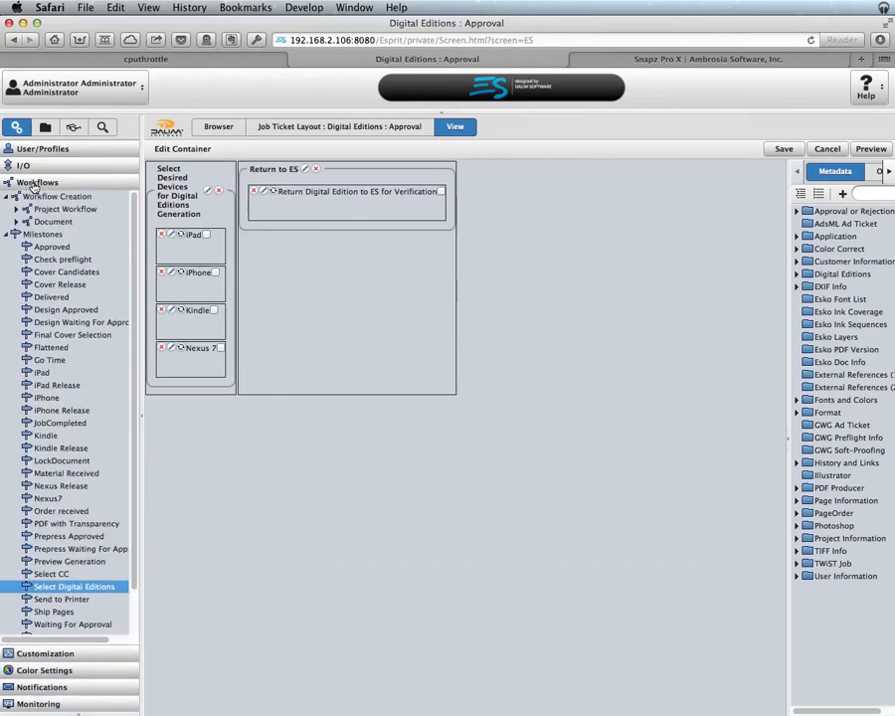
{"action": "left_click", "coordinate": [16, 221]}
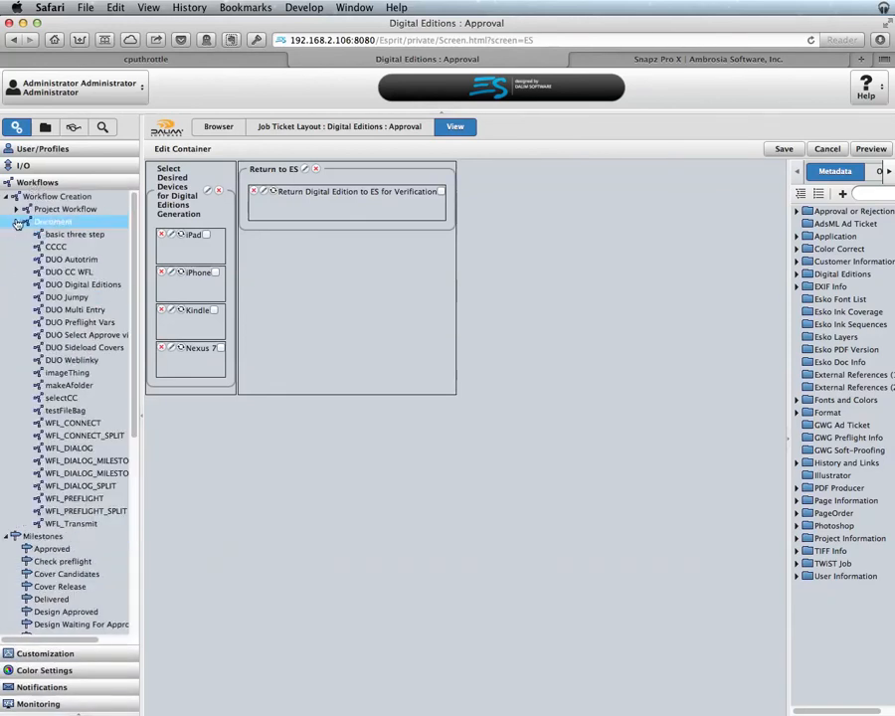
{"action": "left_click", "coordinate": [100, 289]}
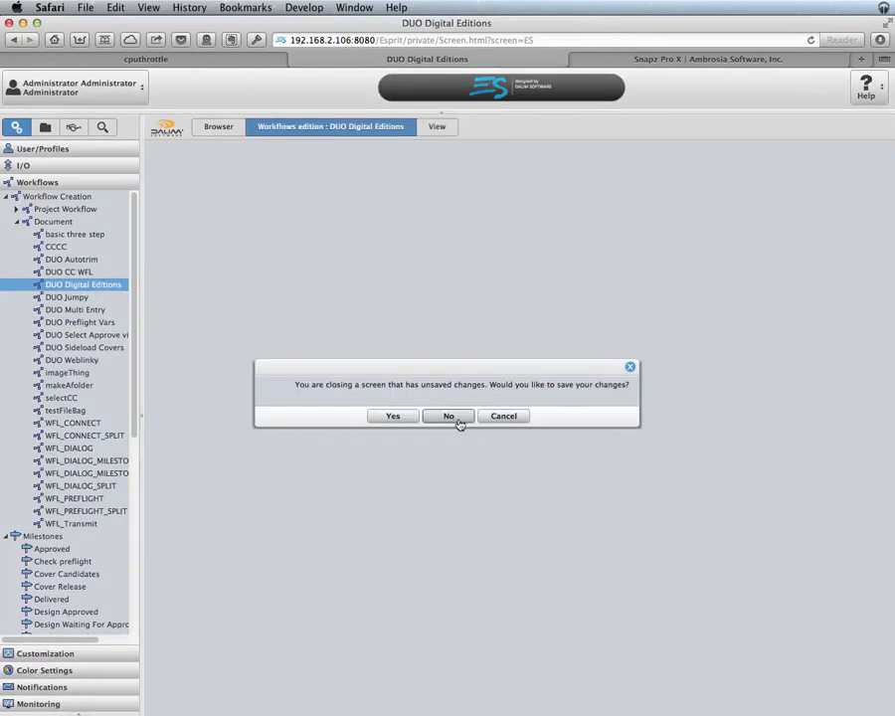
{"action": "left_click", "coordinate": [455, 418]}
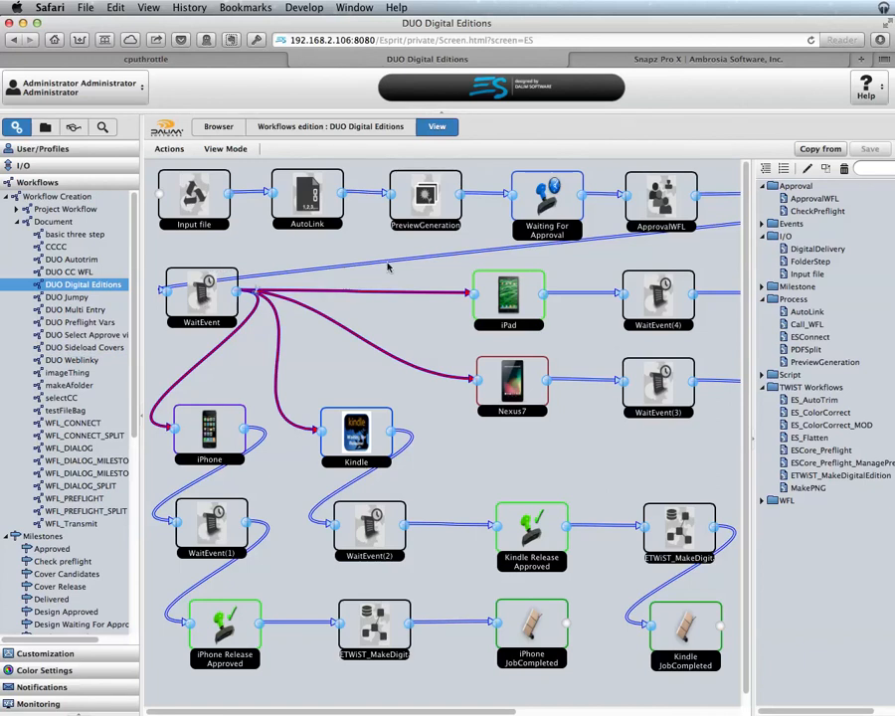
Step: Examine how the first WaitEvent step branches to the iPad, Kindle and iPhone milestones in the workflow diagram
{"action": "left_click", "coordinate": [203, 307]}
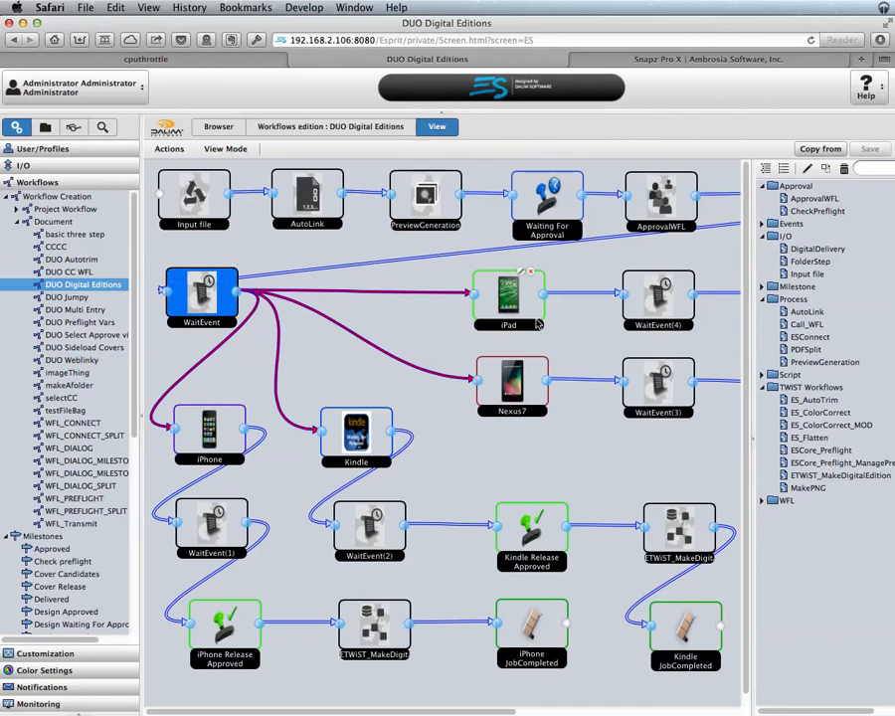
{"action": "left_click", "coordinate": [509, 296]}
{"action": "left_click", "coordinate": [336, 441]}
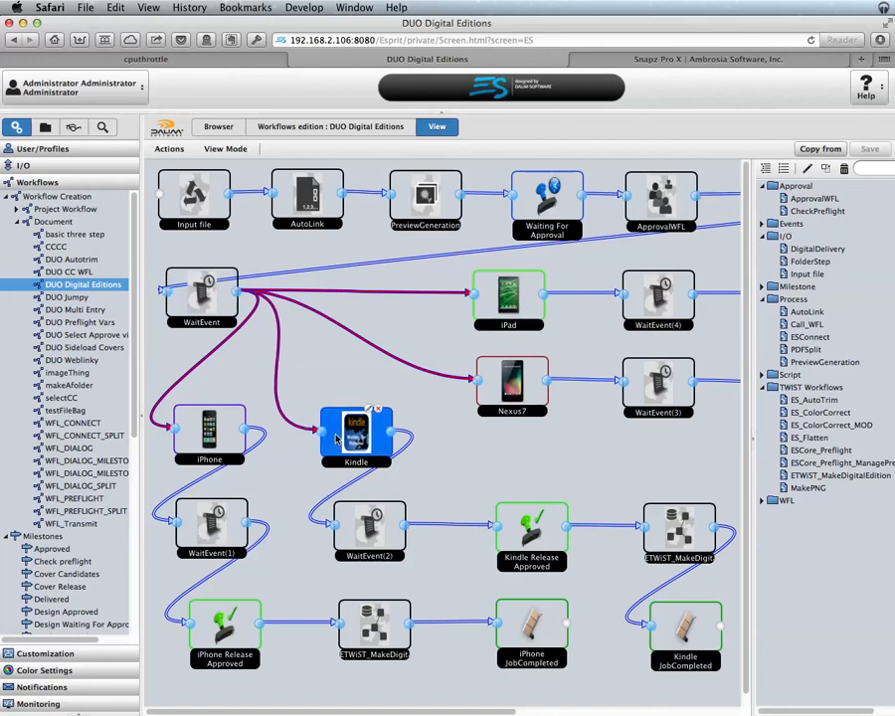
{"action": "left_click", "coordinate": [208, 432]}
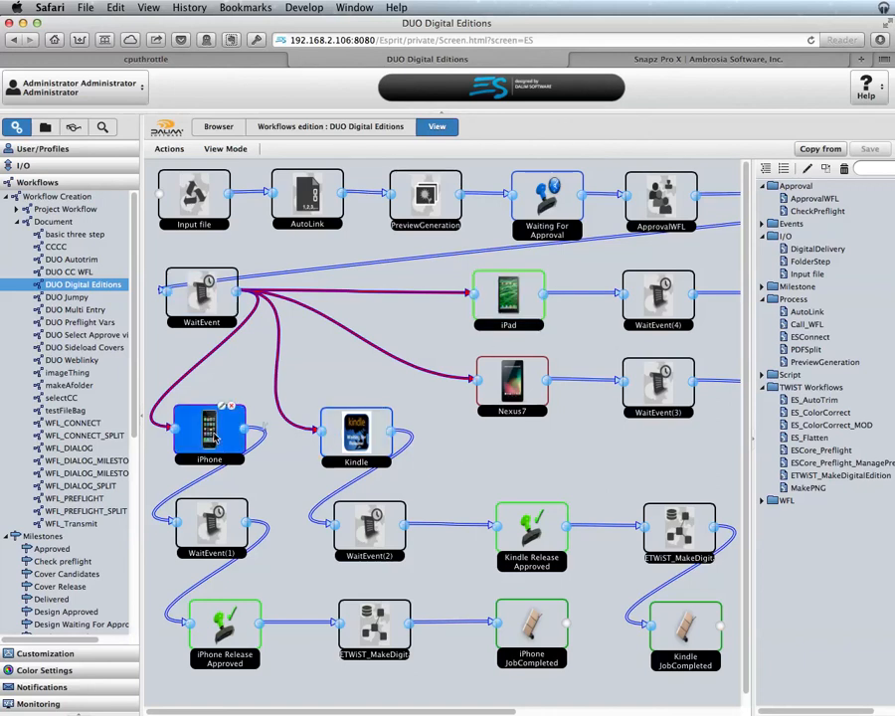
{"action": "left_click", "coordinate": [202, 310]}
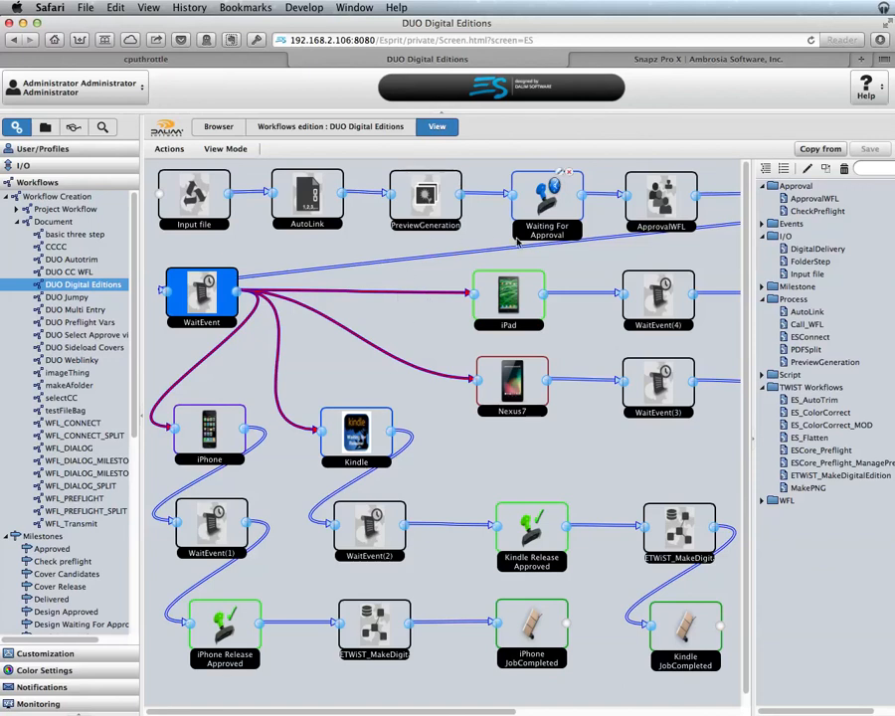
Step: Open the link from WaitEvent to iPad and examine the metadata set, property and comparison value in its Java expression
{"action": "double_click", "coordinate": [419, 297]}
{"action": "left_click_drag", "start_coordinate": [334, 157], "coordinate": [340, 346]}
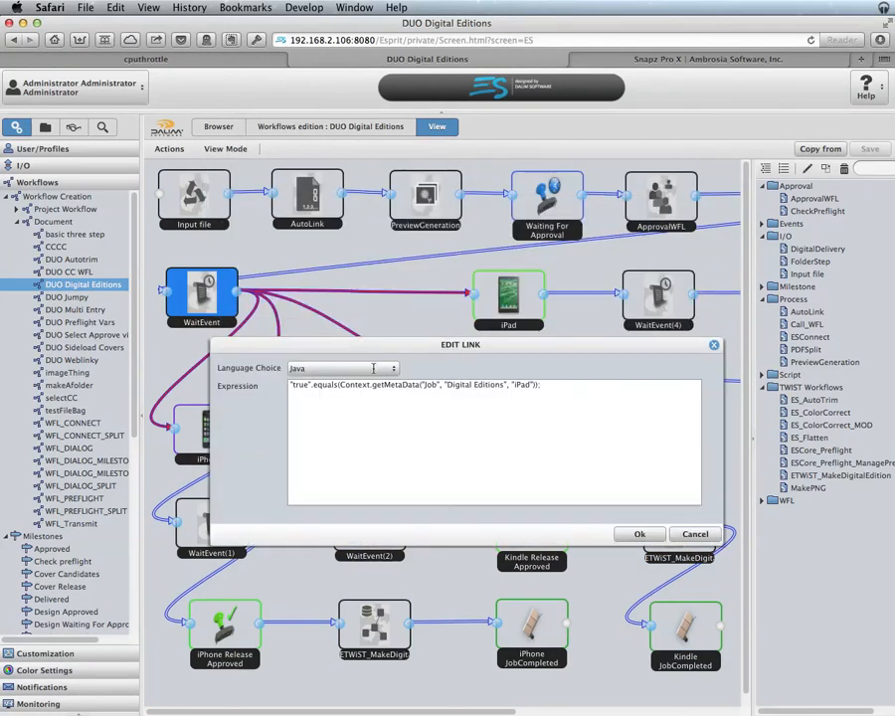
{"action": "left_click_drag", "start_coordinate": [554, 386], "coordinate": [530, 385]}
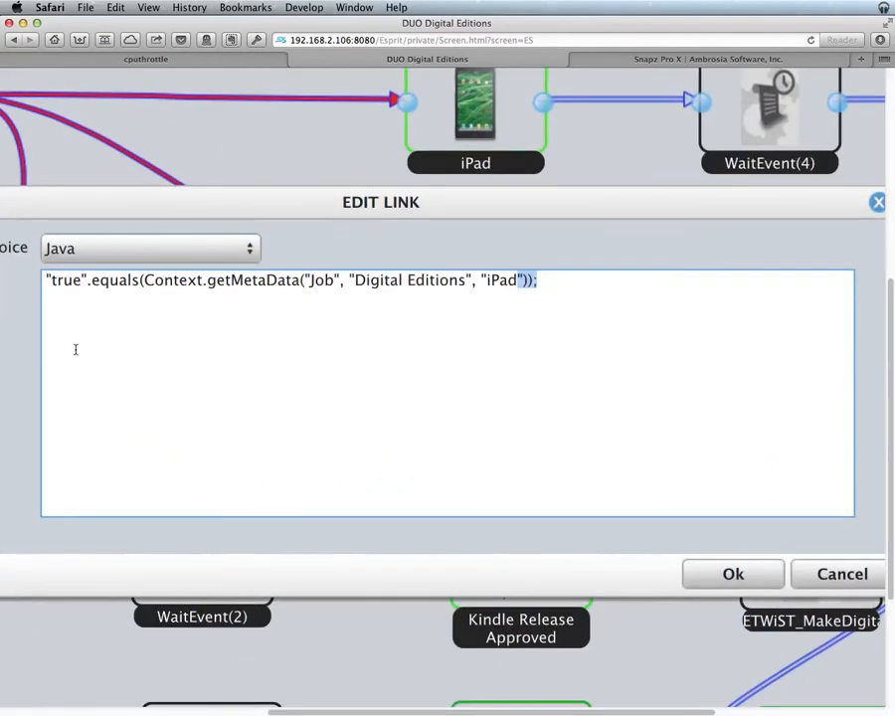
{"action": "left_click", "coordinate": [544, 280]}
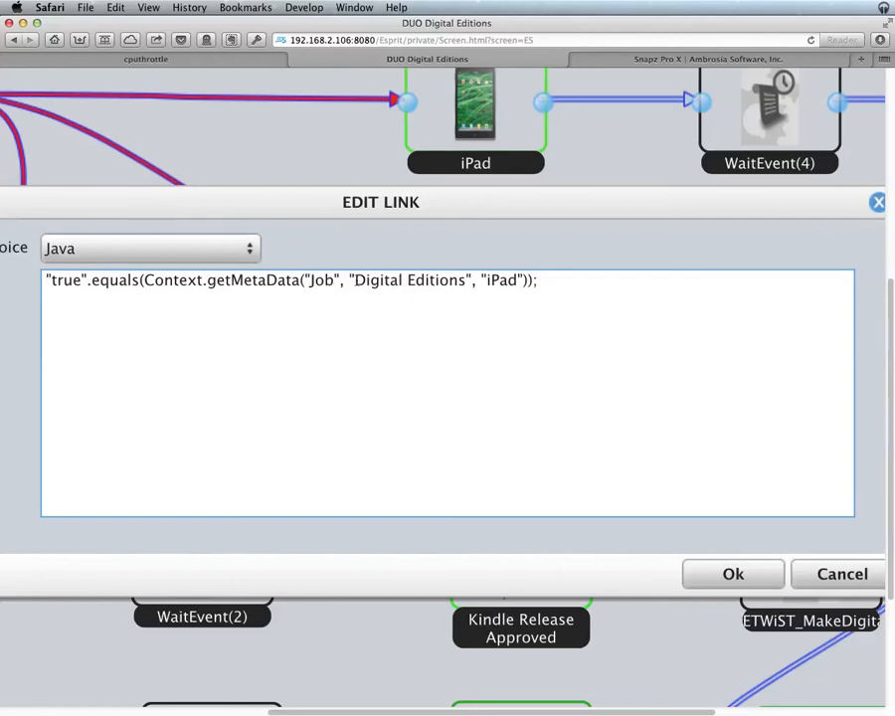
{"action": "left_click_drag", "start_coordinate": [356, 280], "coordinate": [466, 280]}
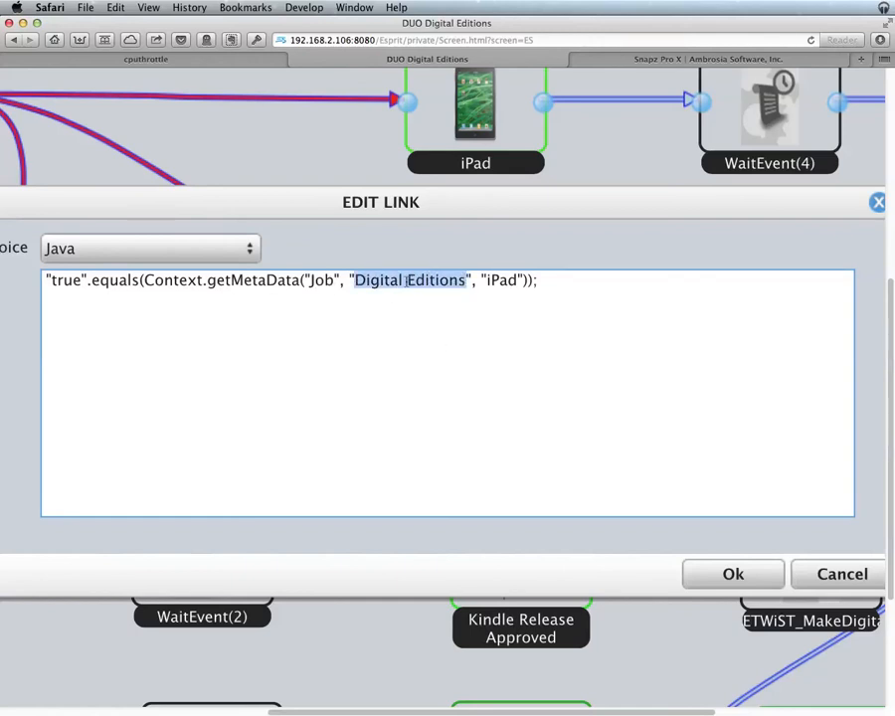
{"action": "left_click_drag", "start_coordinate": [517, 280], "coordinate": [485, 281]}
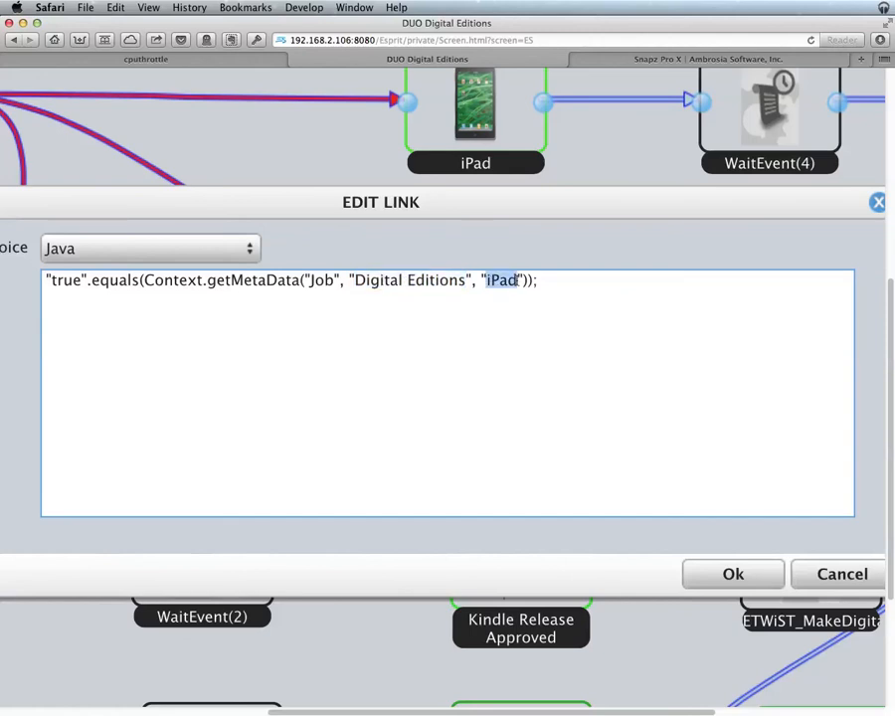
{"action": "left_click_drag", "start_coordinate": [84, 280], "coordinate": [50, 279]}
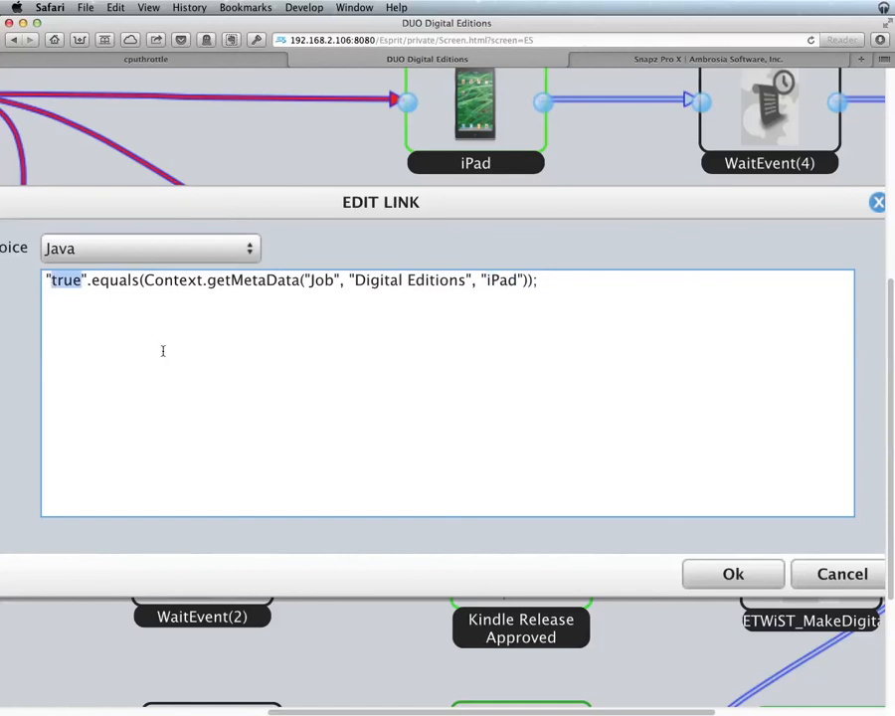
Step: Dismiss the iPad link editor without changes and examine the iPhone, Kindle, iPad and Nexus7 milestones that branch from the first WaitEvent
{"action": "left_click", "coordinate": [837, 574]}
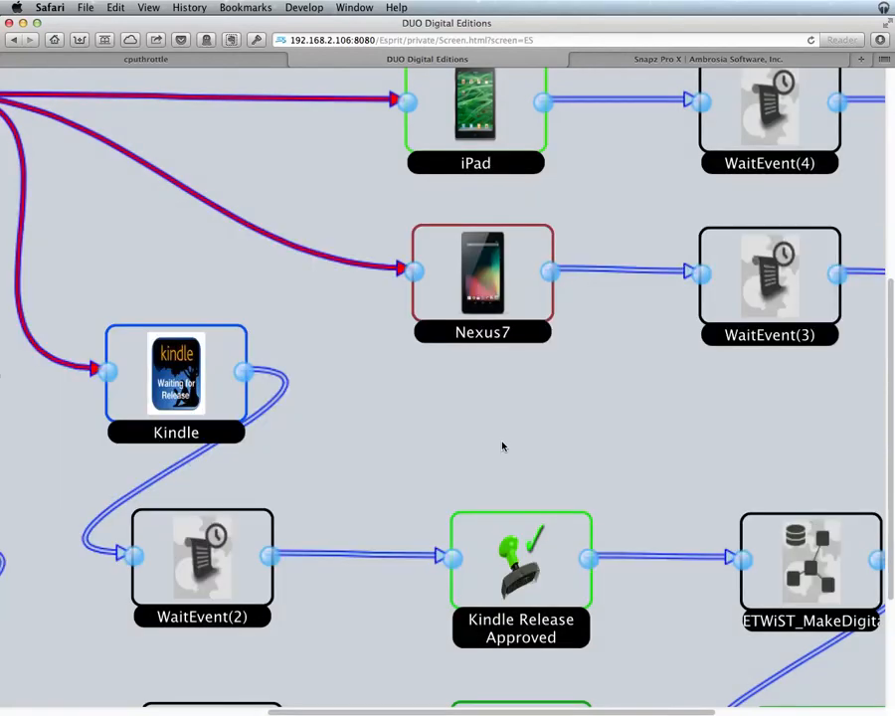
{"action": "scroll", "coordinate": [502, 447], "scroll_direction": "down", "scroll_amount": 5}
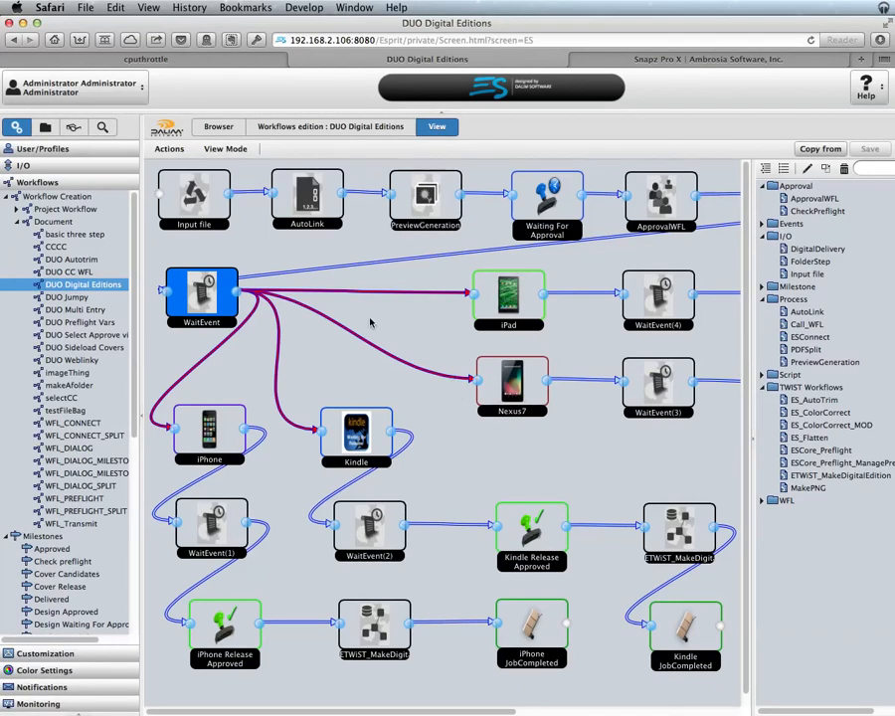
{"action": "left_click", "coordinate": [207, 439]}
{"action": "left_click", "coordinate": [370, 435]}
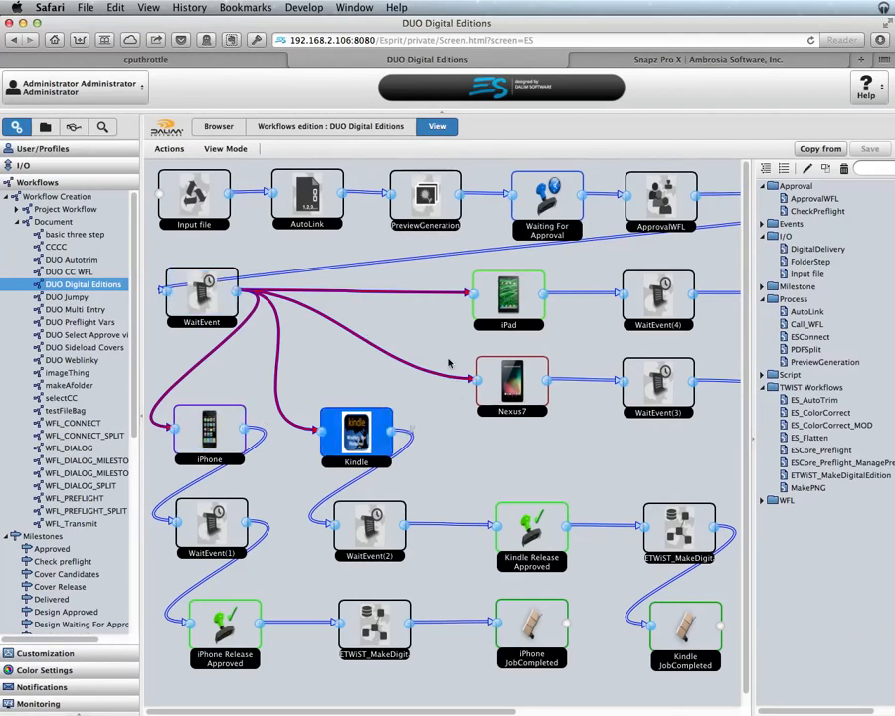
{"action": "left_click", "coordinate": [504, 289]}
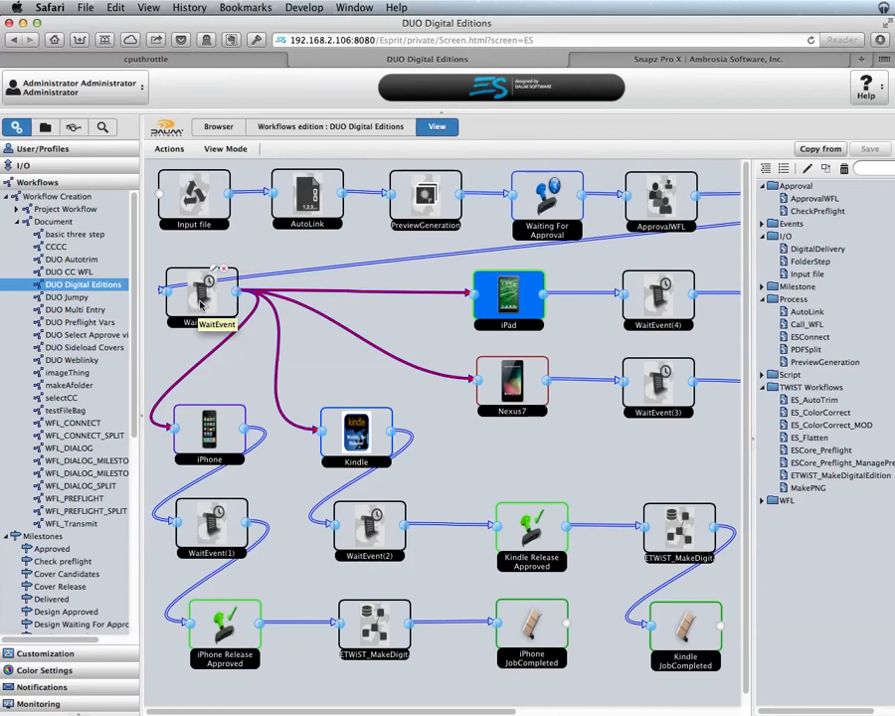
{"action": "left_click", "coordinate": [209, 430]}
{"action": "left_click", "coordinate": [355, 438]}
{"action": "left_click", "coordinate": [508, 297]}
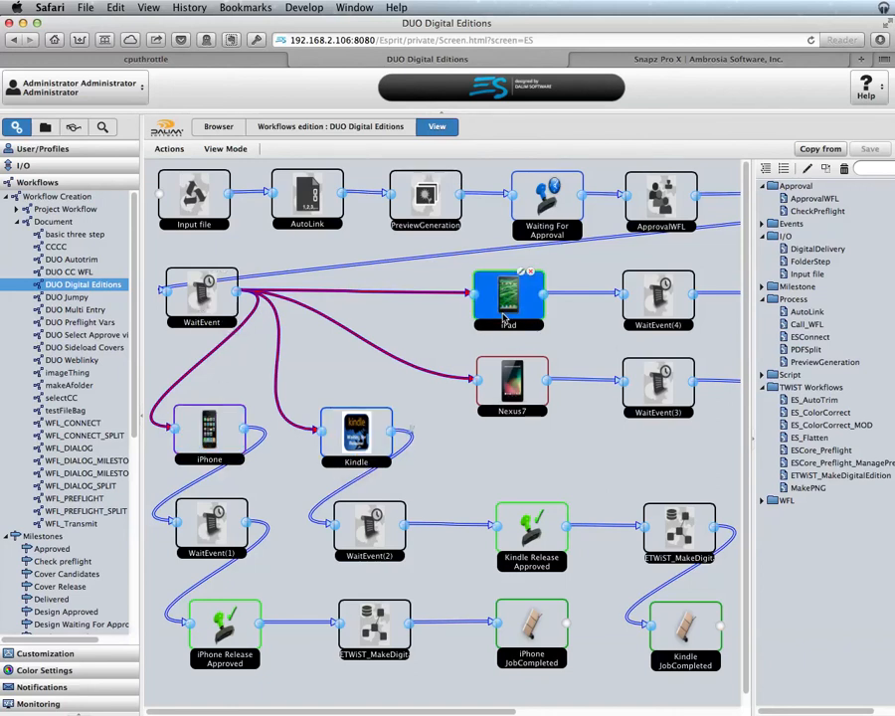
{"action": "left_click", "coordinate": [515, 393]}
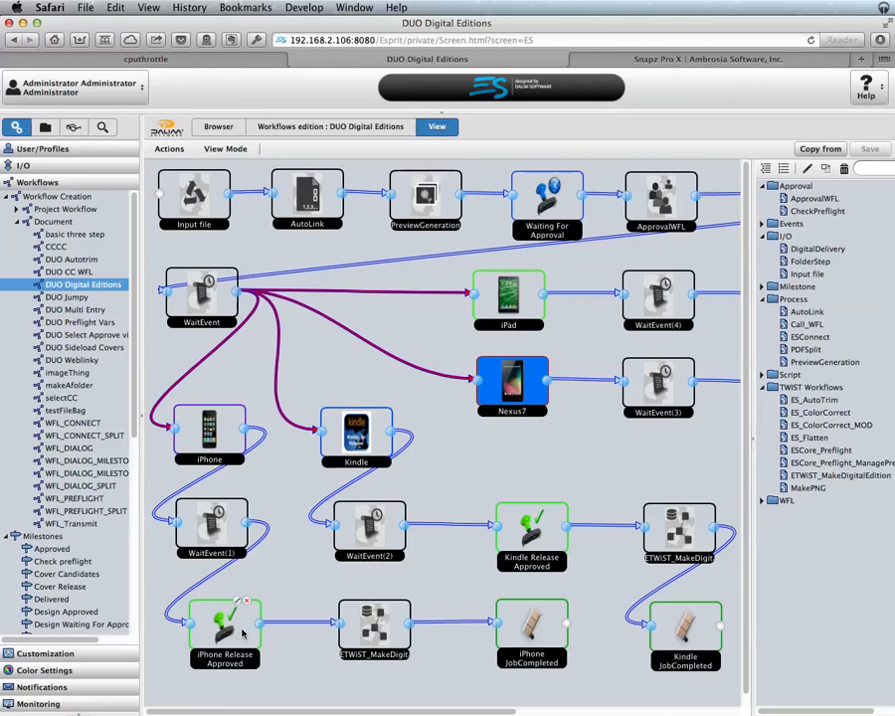
Step: Examine the ETWiST_MakeDigitalEdition steps that follow the iPhone and Kindle release approvals in the workflow diagram
{"action": "left_click", "coordinate": [386, 642]}
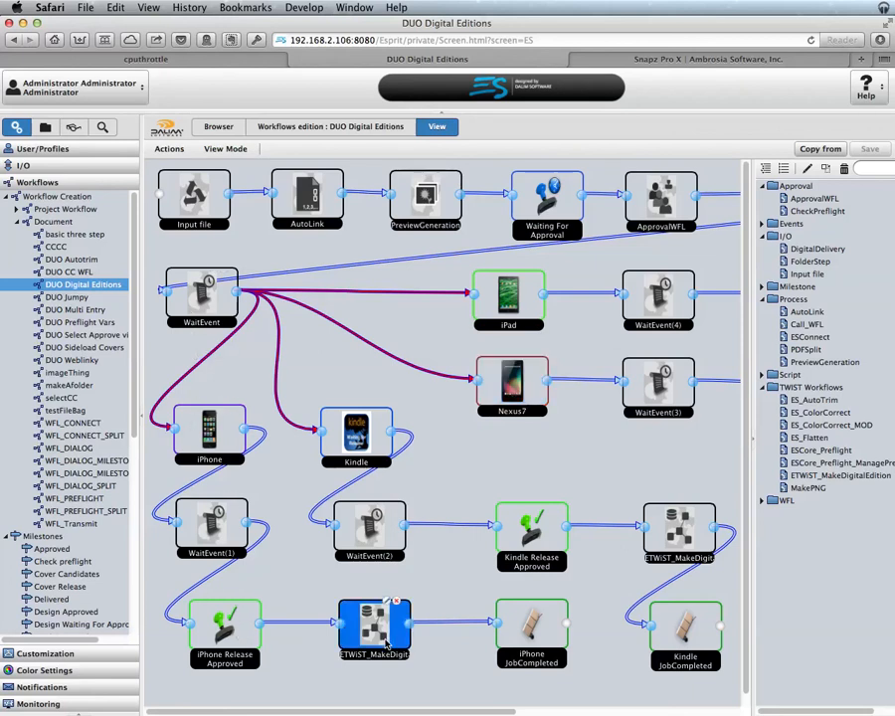
{"action": "left_click", "coordinate": [680, 545]}
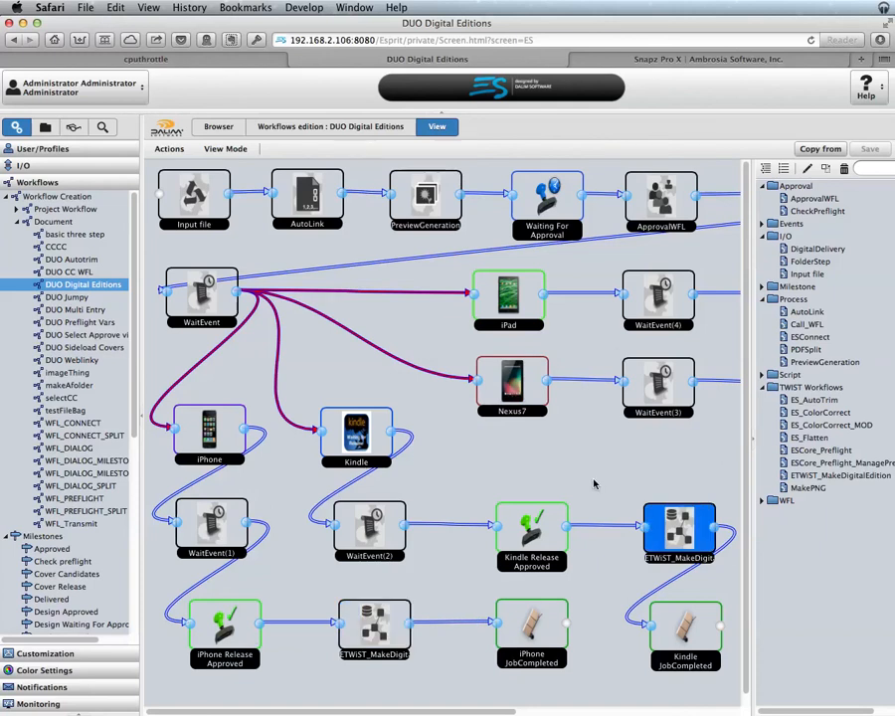
{"action": "scroll", "coordinate": [593, 486], "scroll_direction": "right", "scroll_amount": 5}
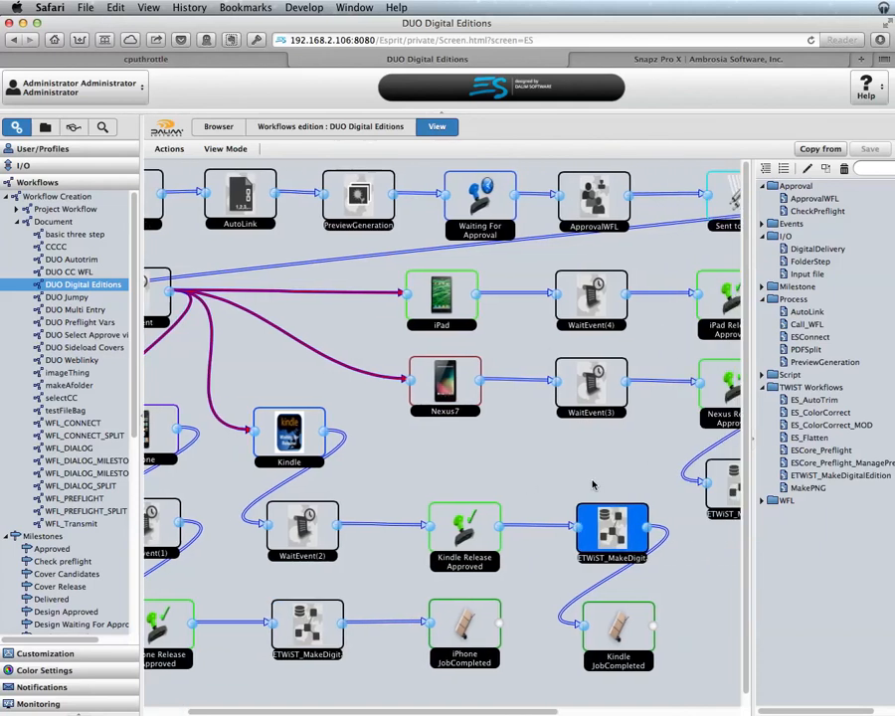
{"action": "scroll", "coordinate": [593, 485], "scroll_direction": "left", "scroll_amount": 5}
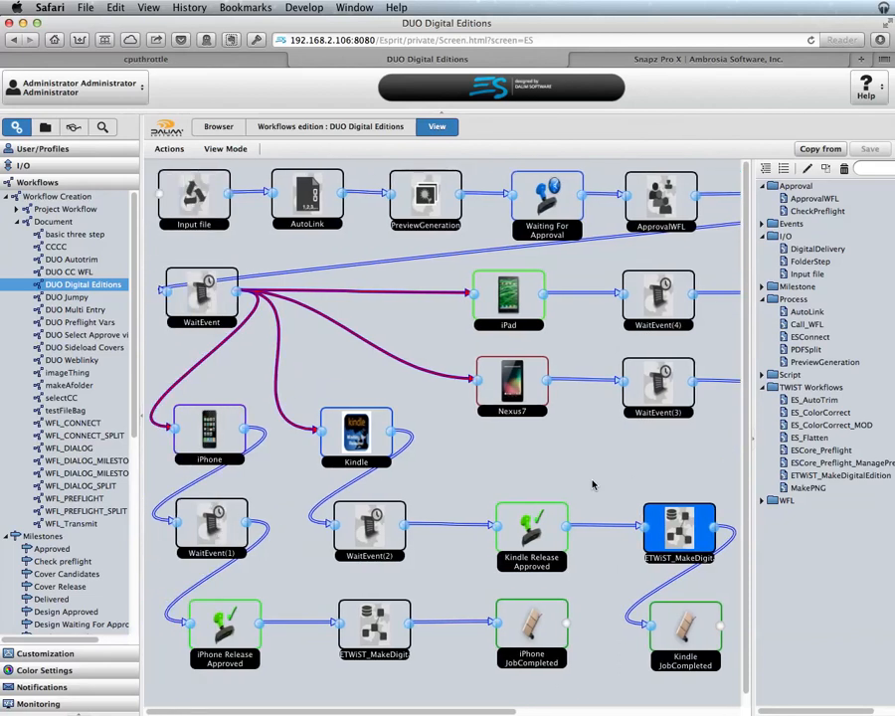
Step: Switch to ES Twist Editor, bring the ETWiST_MakeDigitalEdition workflow into full view and select the Transmit step after MergeXP
{"action": "key", "text": "super+Tab"}
{"action": "key", "text": "super+Tab"}
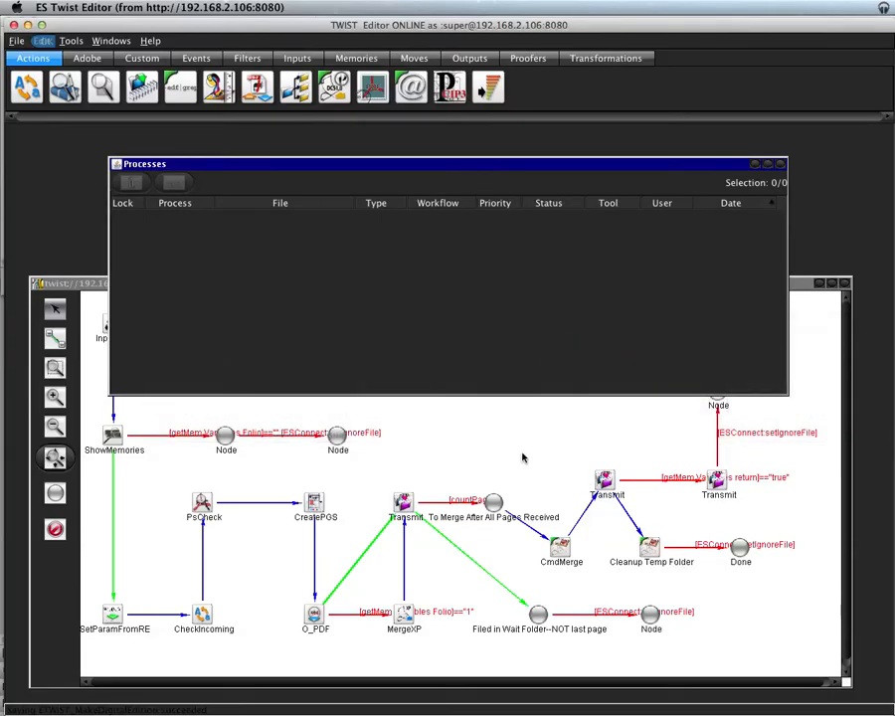
{"action": "left_click", "coordinate": [519, 453]}
{"action": "left_click_drag", "start_coordinate": [464, 290], "coordinate": [464, 204]}
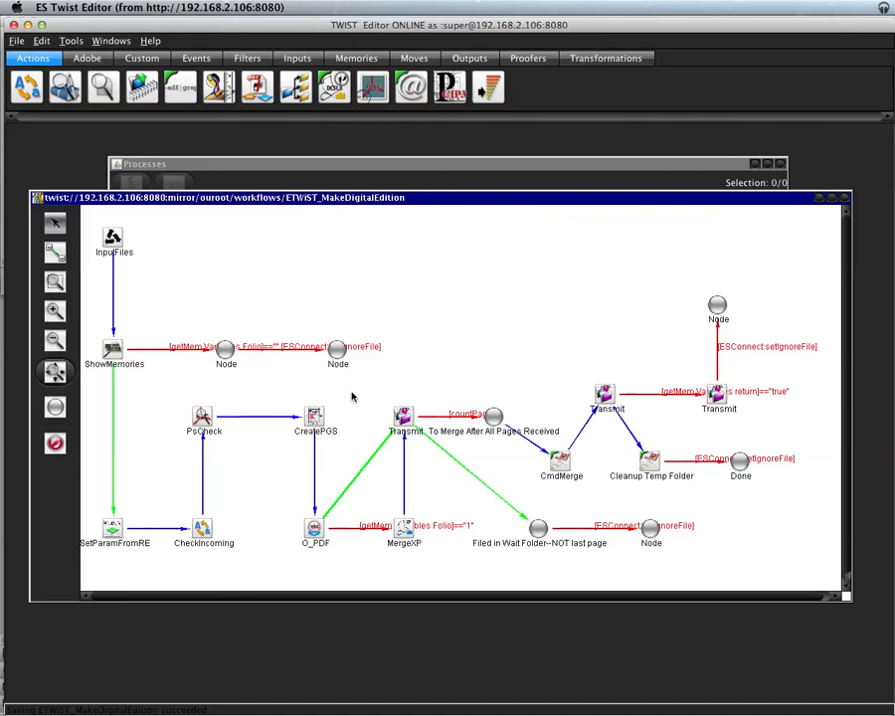
{"action": "left_click", "coordinate": [396, 416]}
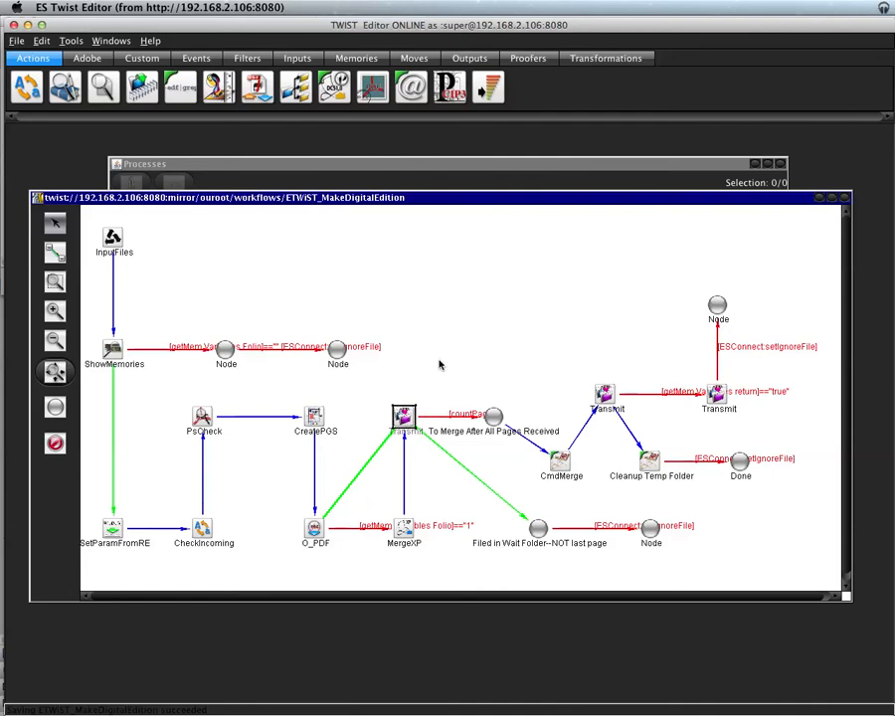
Step: Switch back to Safari, open the DUO_Dig_Editions project under Los Pollos Hermanos and look over its page layout
{"action": "key", "text": "super+Tab"}
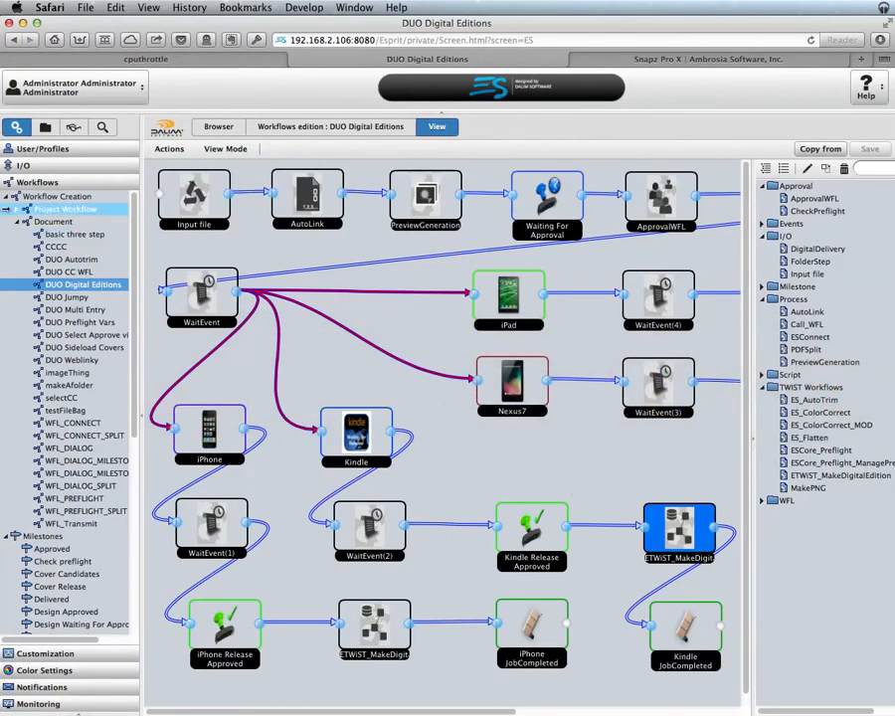
{"action": "left_click", "coordinate": [17, 223]}
{"action": "left_click", "coordinate": [45, 126]}
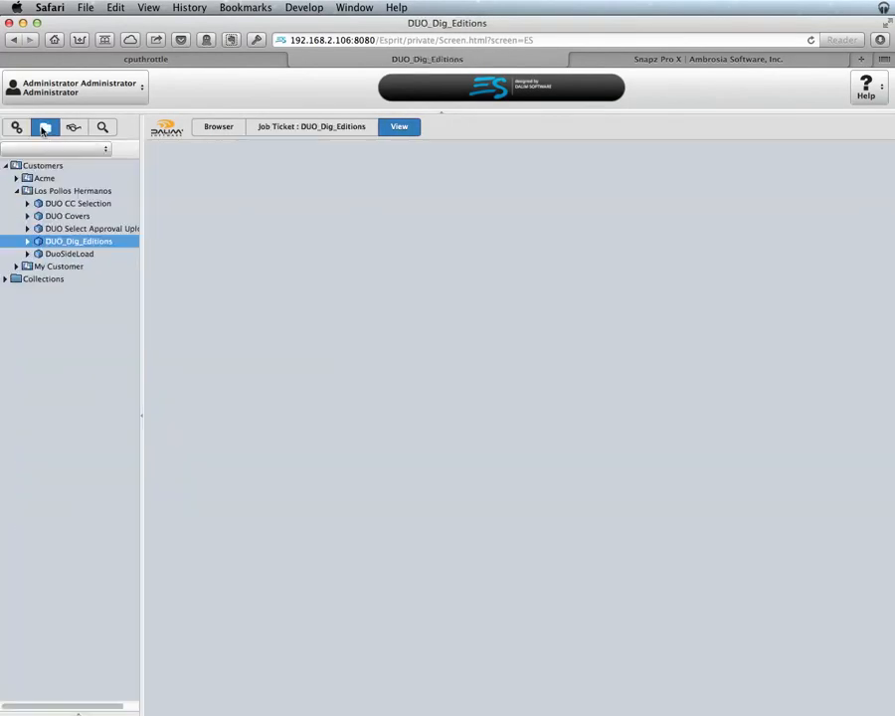
{"action": "left_click", "coordinate": [85, 244]}
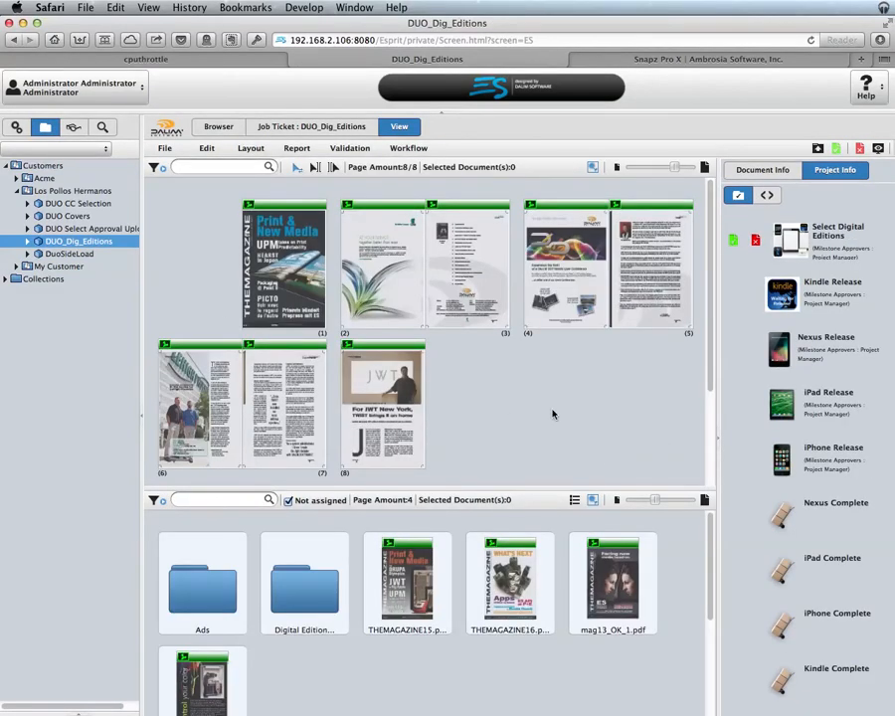
{"action": "scroll", "coordinate": [554, 415], "scroll_direction": "down", "scroll_amount": 2}
{"action": "scroll", "coordinate": [508, 460], "scroll_direction": "down", "scroll_amount": 3}
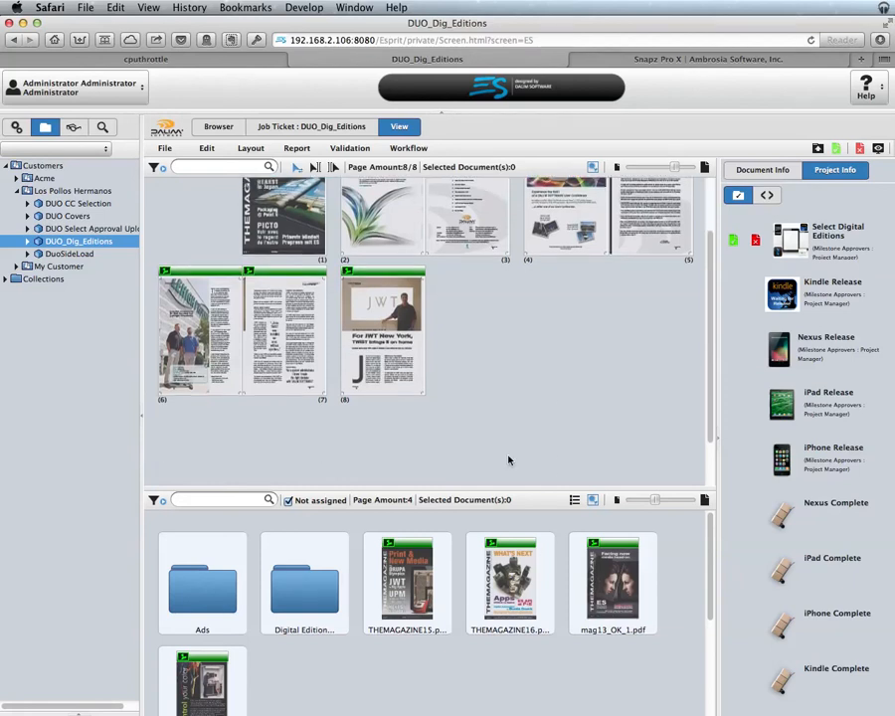
{"action": "scroll", "coordinate": [508, 459], "scroll_direction": "up", "scroll_amount": 3}
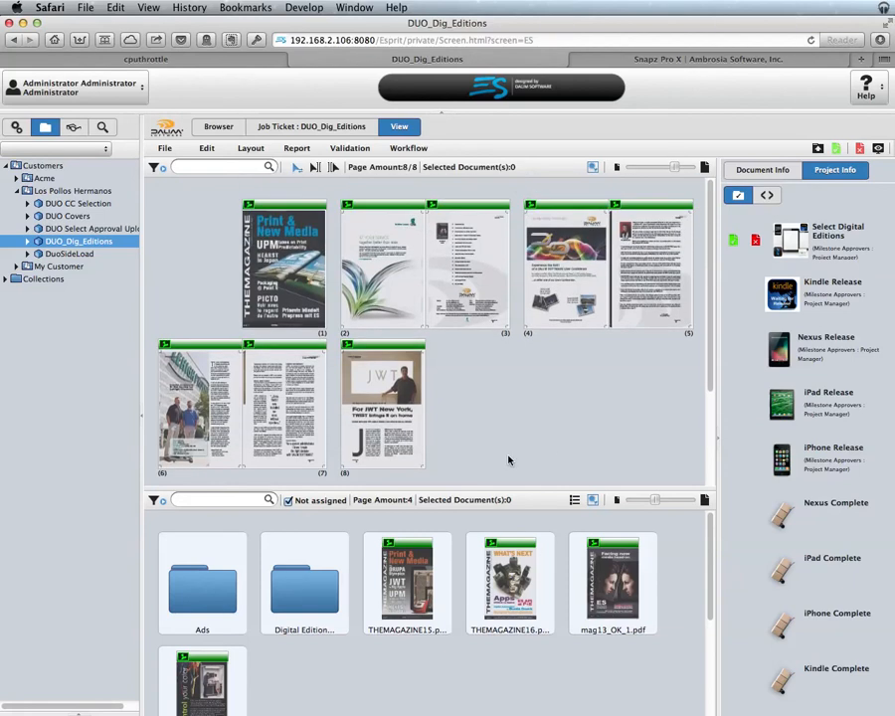